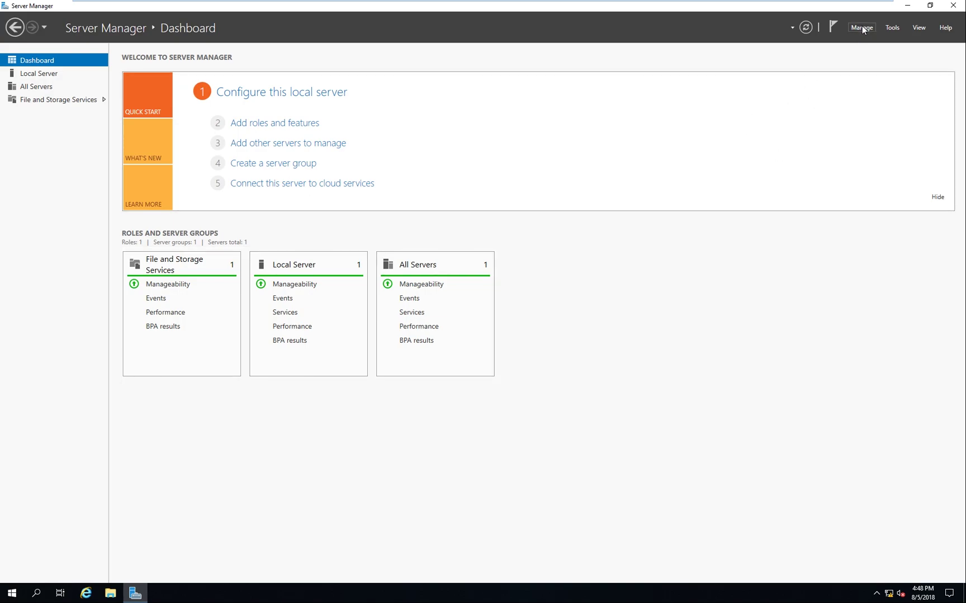
Step: Open the system properties of This PC from File Explorer
{"action": "left_click", "coordinate": [111, 594]}
{"action": "left_click", "coordinate": [240, 259]}
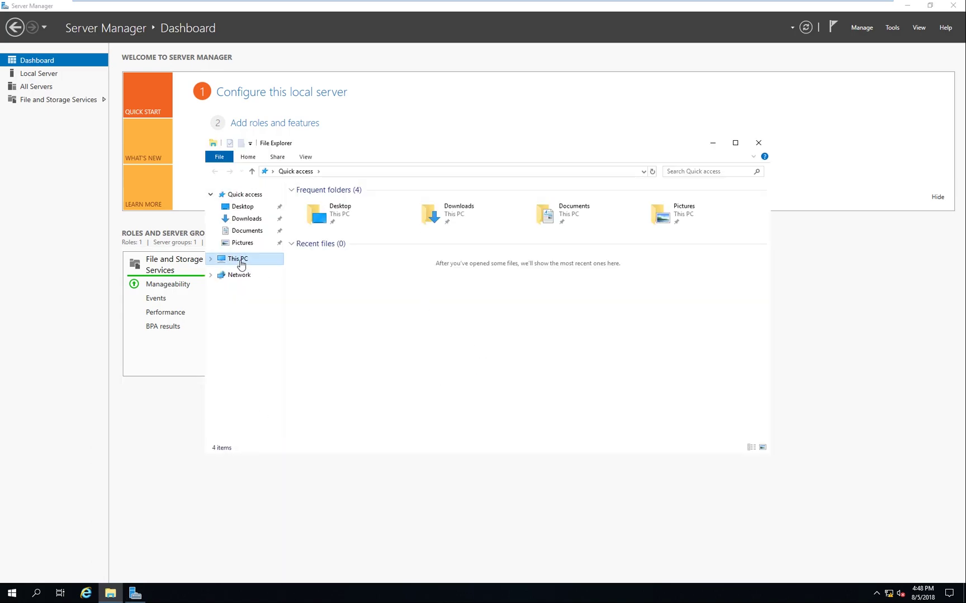
{"action": "right_click", "coordinate": [459, 369]}
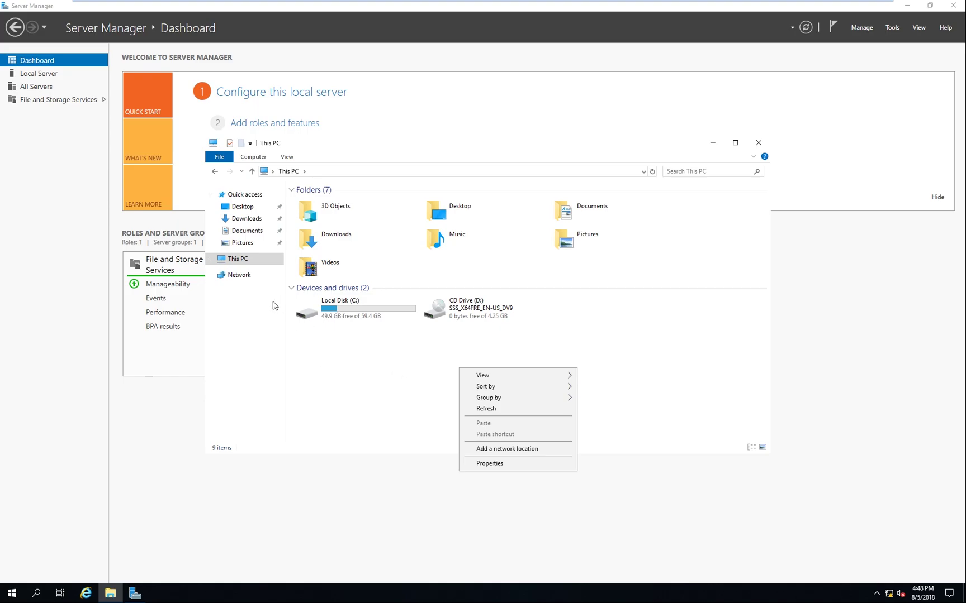
{"action": "left_click", "coordinate": [494, 463]}
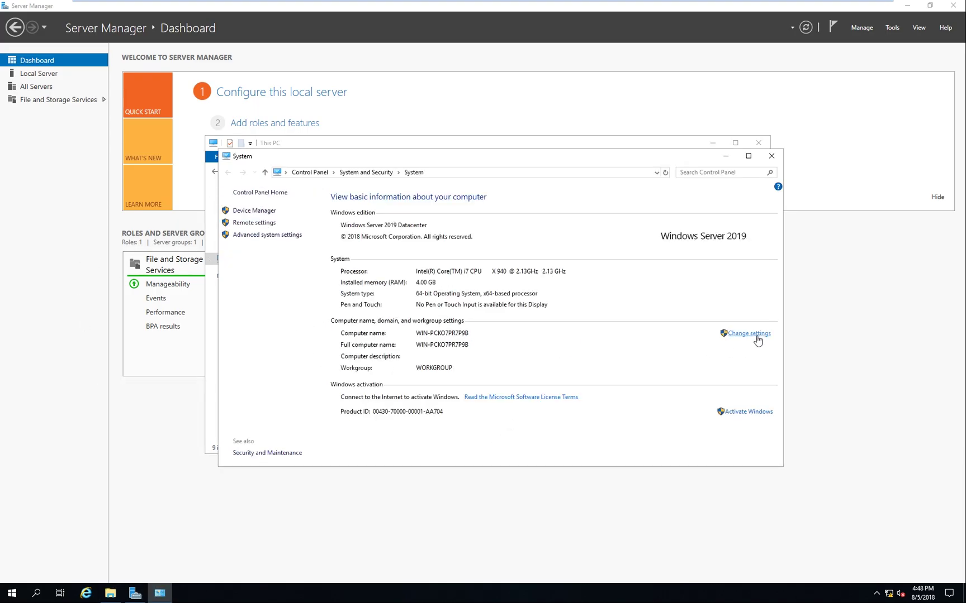
{"action": "left_click", "coordinate": [757, 336]}
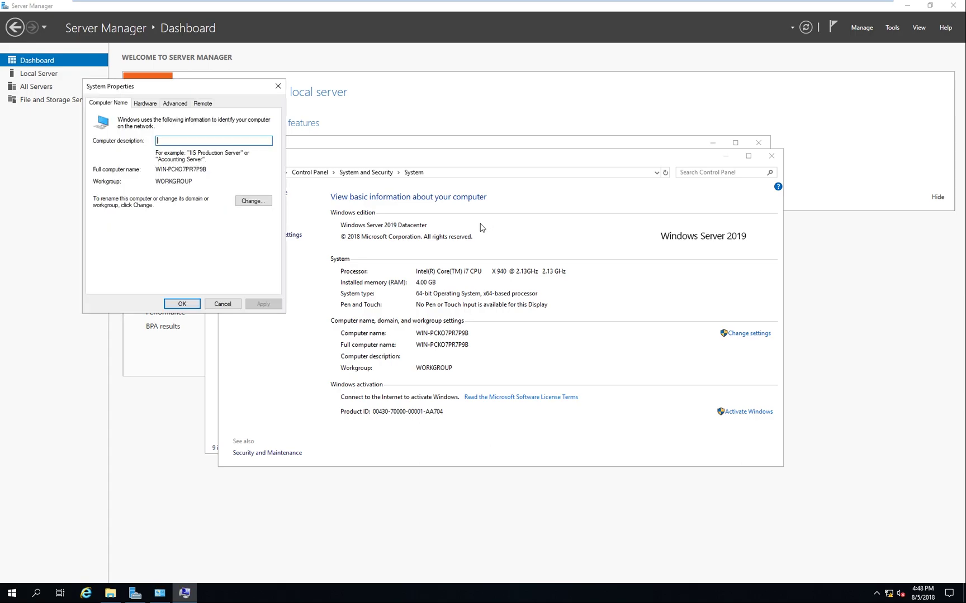
Step: Change the computer name to DC01 and accept the restart notice
{"action": "left_click", "coordinate": [237, 203]}
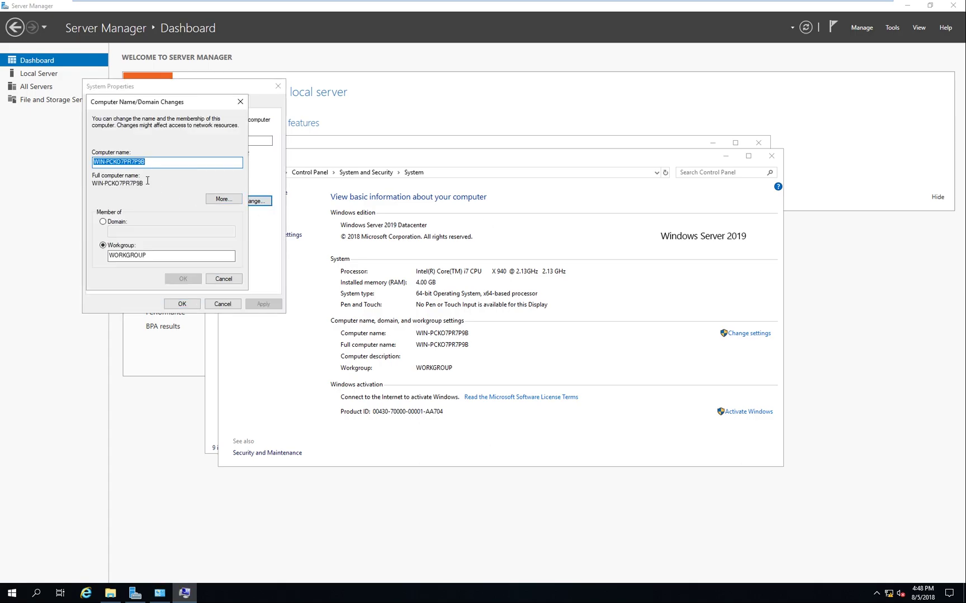
{"action": "type", "text": "DC01"}
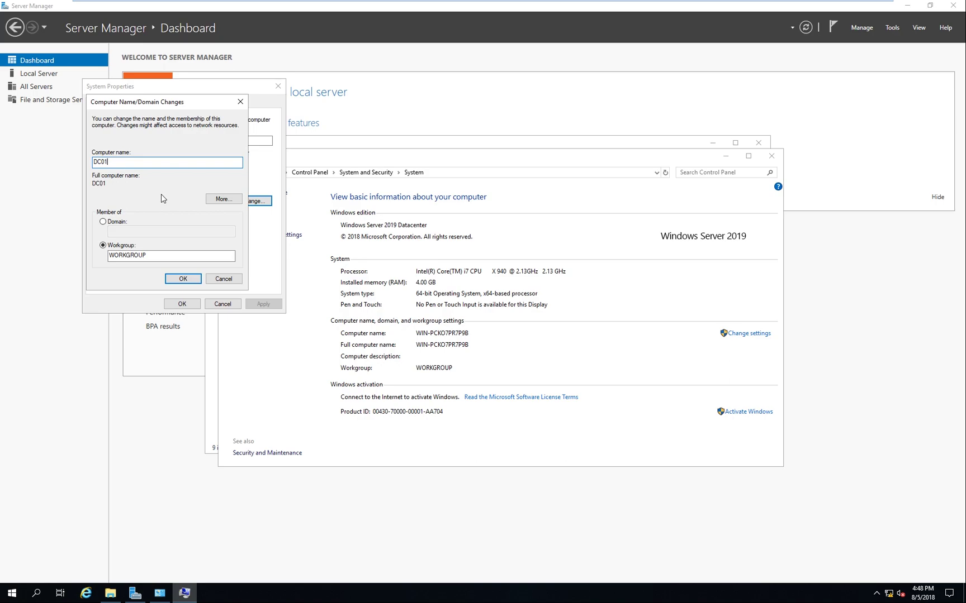
{"action": "key", "text": "ctrl+a"}
{"action": "type", "text": "PDC"}
{"action": "key", "text": "BackSpace"}
{"action": "key", "text": "BackSpace"}
{"action": "key", "text": "BackSpace"}
{"action": "type", "text": "DC)"}
{"action": "key", "text": "ctrl+a"}
{"action": "type", "text": "DC)01"}
{"action": "left_click", "coordinate": [170, 274]}
{"action": "left_click", "coordinate": [545, 310]}
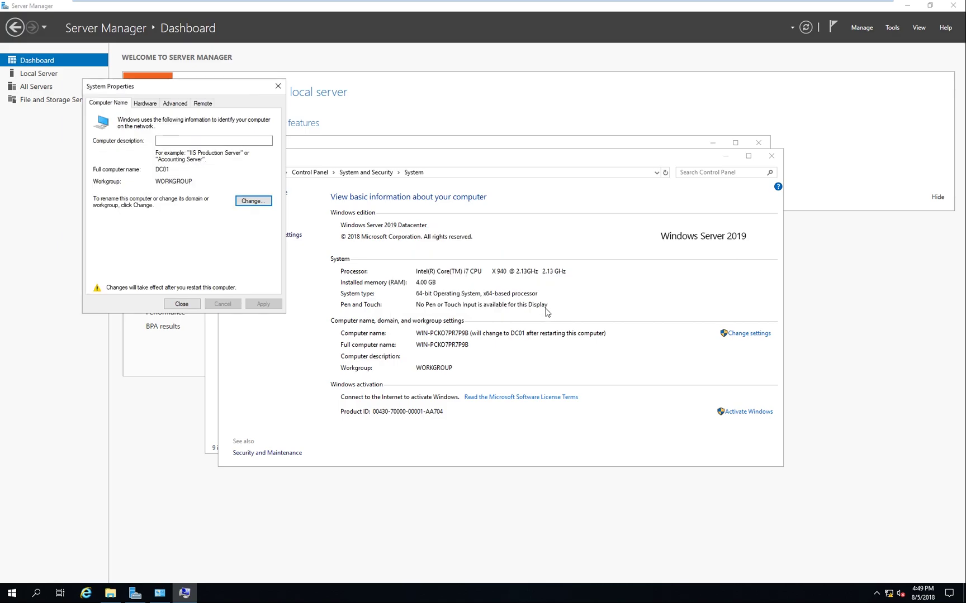
Step: Close System Properties and restart the server immediately to apply the DC01 name
{"action": "left_click", "coordinate": [182, 304]}
{"action": "left_click", "coordinate": [482, 307]}
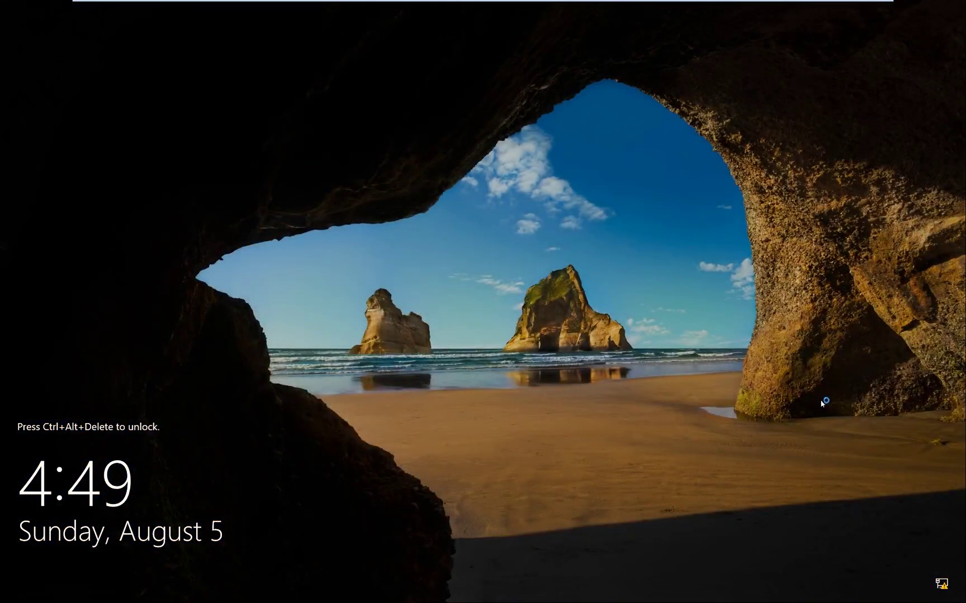
Step: Send Ctrl+Alt+Del to the VM and sign in with the Administrator account password
{"action": "mouse_move", "coordinate": [176, 4]}
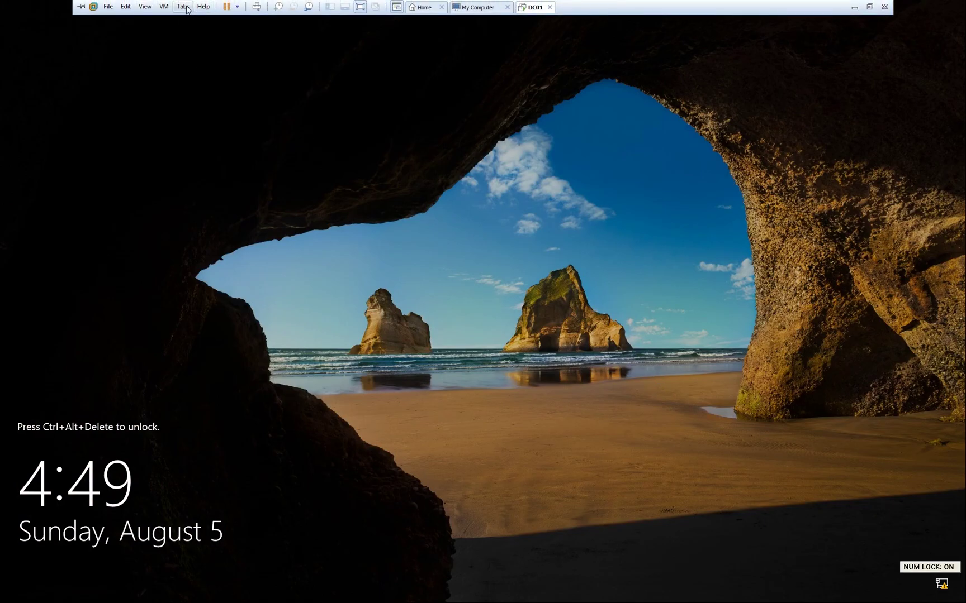
{"action": "left_click", "coordinate": [164, 7]}
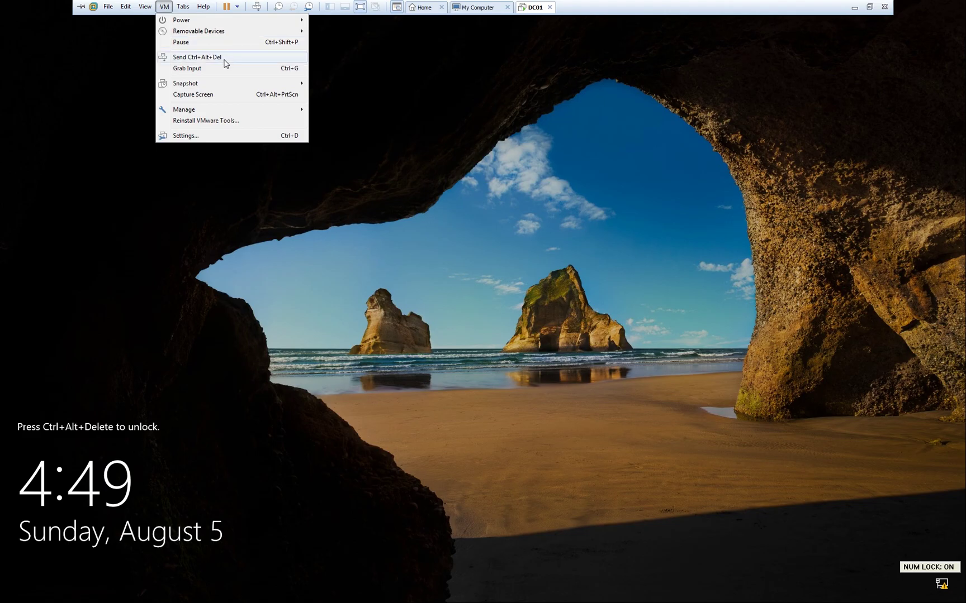
{"action": "left_click", "coordinate": [223, 62]}
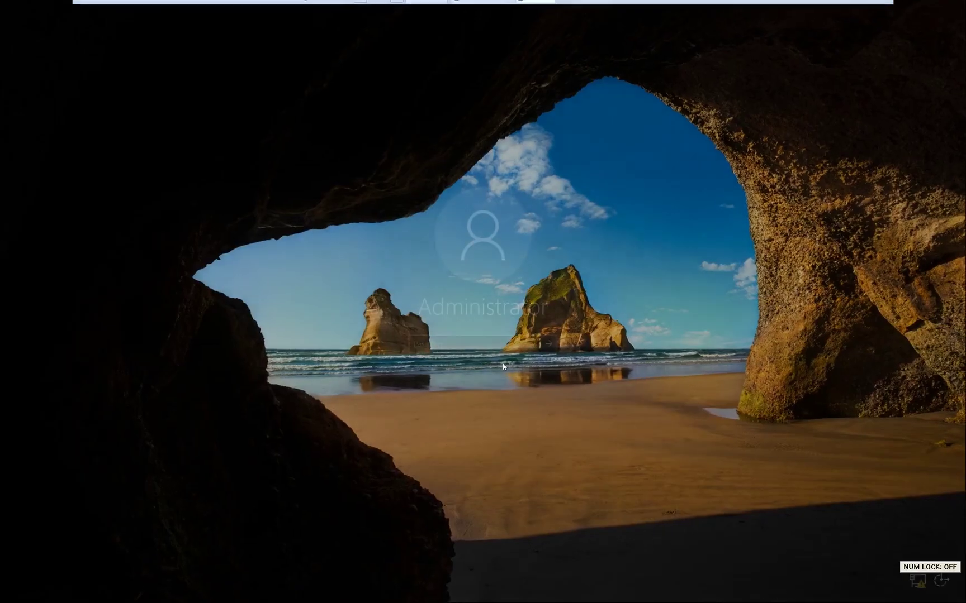
{"action": "type", "text": "•••••••"}
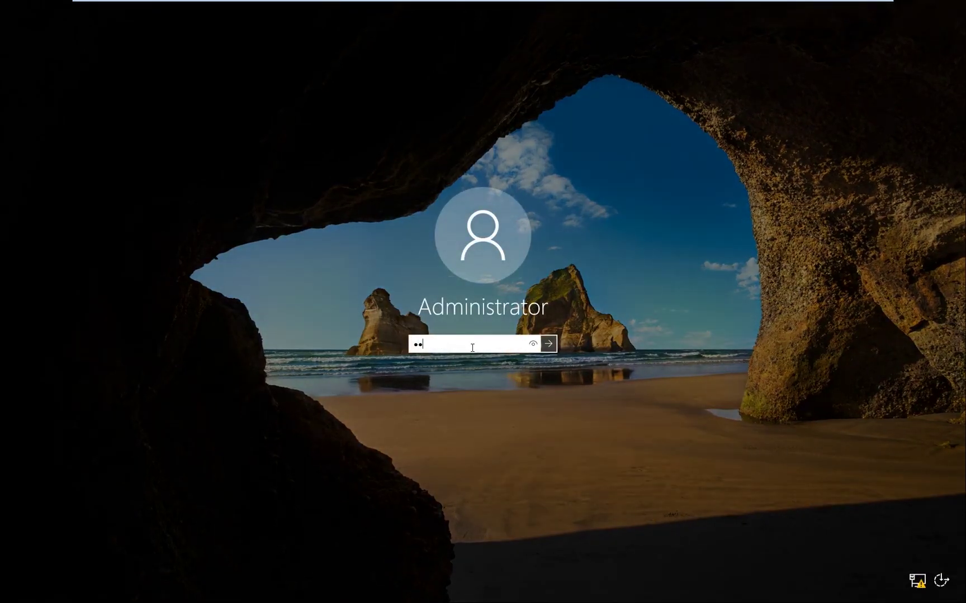
{"action": "type", "text": "•"}
{"action": "key", "text": "ctrl+a"}
{"action": "type", "text": "•••••••••"}
{"action": "key", "text": "Return"}
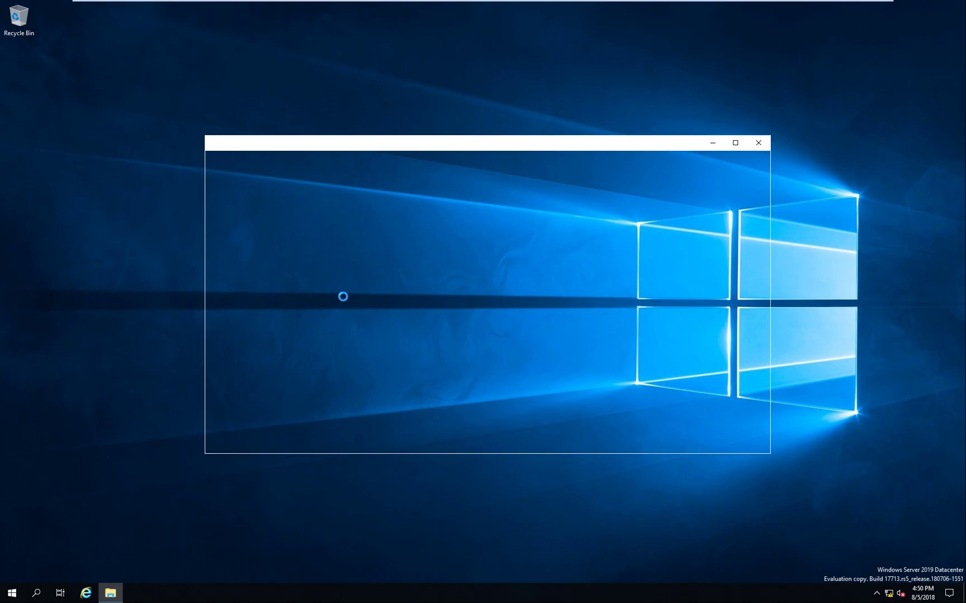
Step: Confirm the name DC01 in This PC's properties, then close the System and File Explorer windows
{"action": "left_click", "coordinate": [237, 258]}
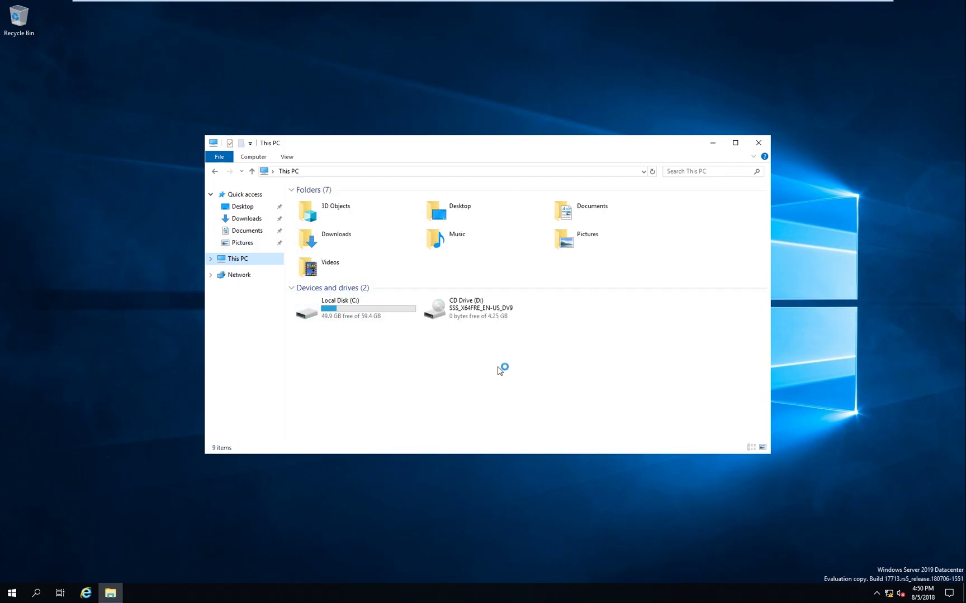
{"action": "right_click", "coordinate": [511, 373]}
{"action": "left_click", "coordinate": [559, 461]}
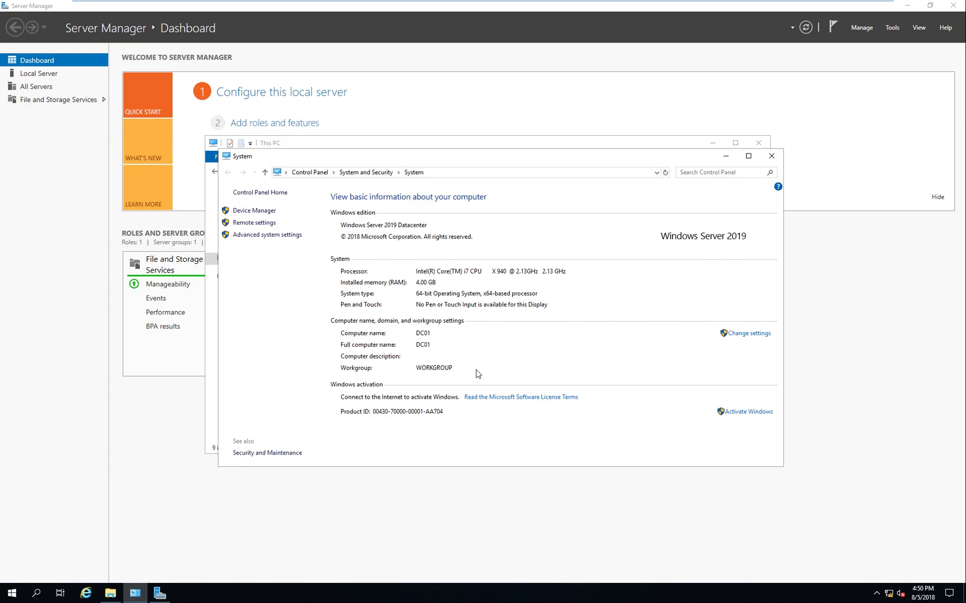
{"action": "left_click", "coordinate": [771, 156]}
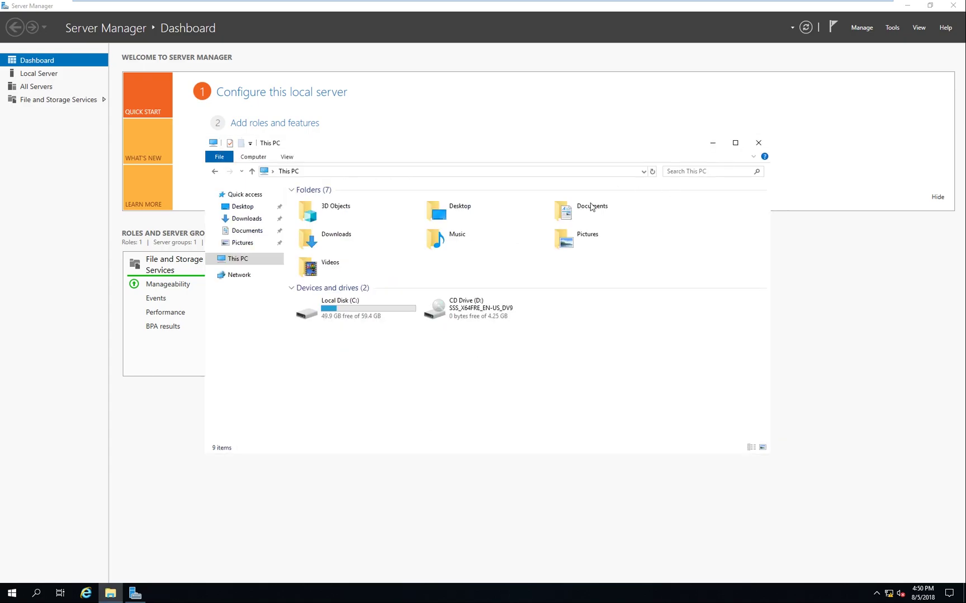
{"action": "left_click", "coordinate": [758, 144]}
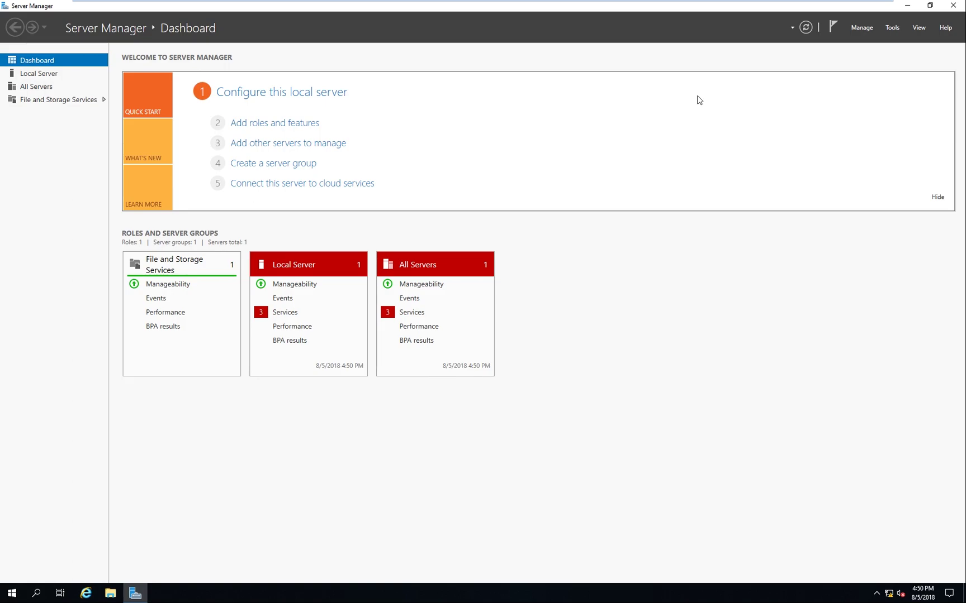
Step: Start the Add Roles and Features wizard with role-based installation targeting DC01
{"action": "left_click", "coordinate": [862, 27]}
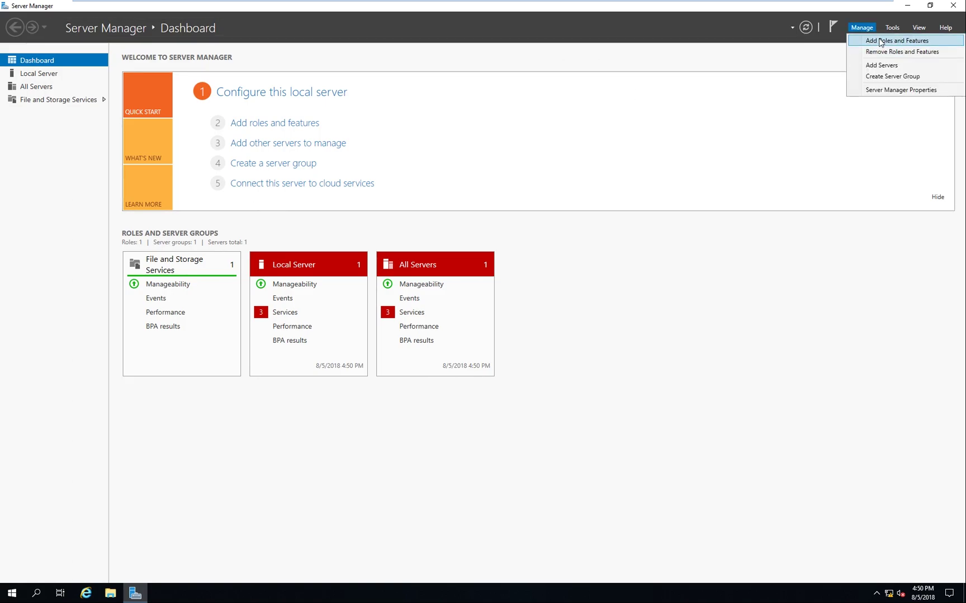
{"action": "left_click", "coordinate": [603, 82]}
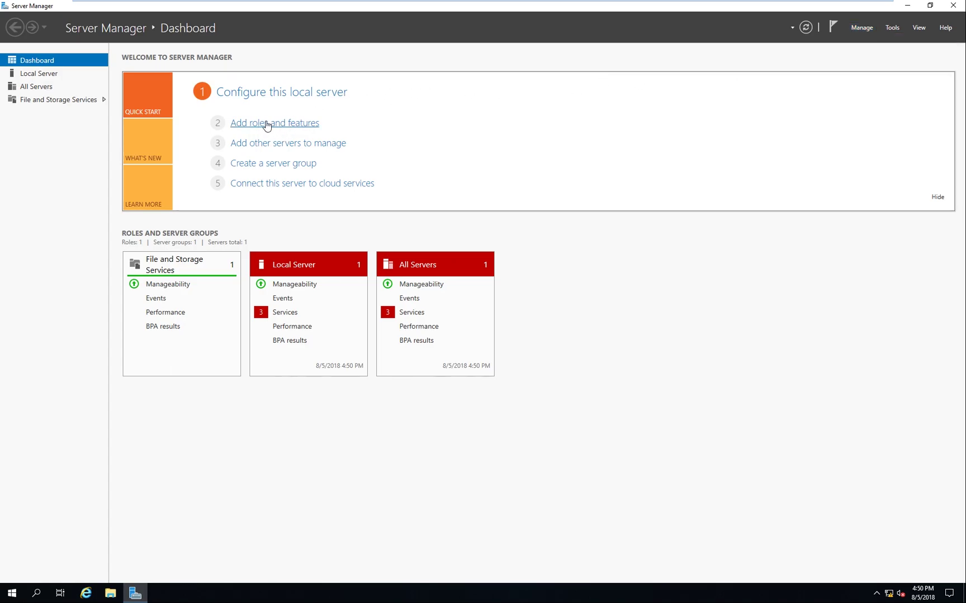
{"action": "left_click", "coordinate": [305, 127]}
{"action": "left_click", "coordinate": [378, 375]}
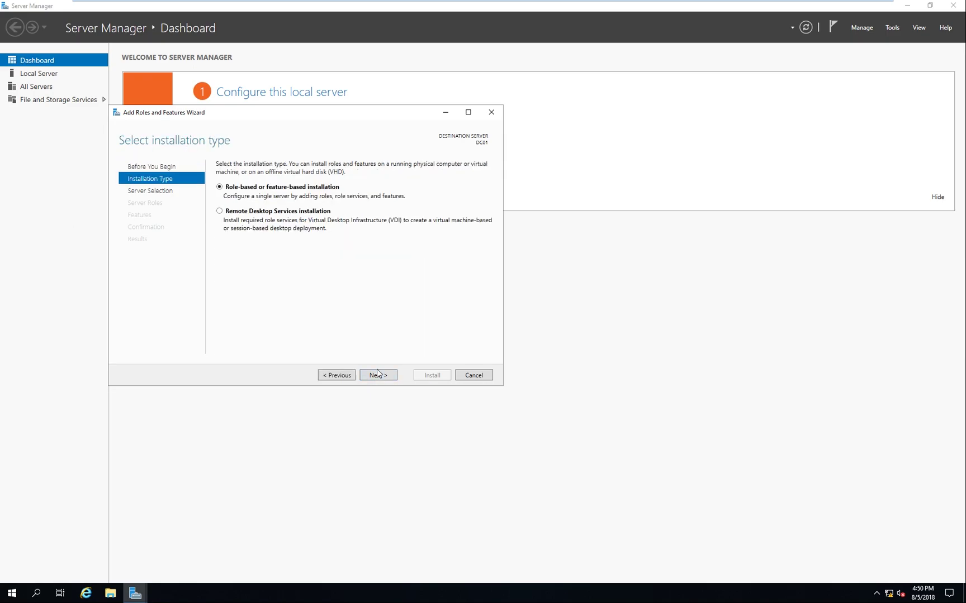
{"action": "left_click", "coordinate": [382, 375]}
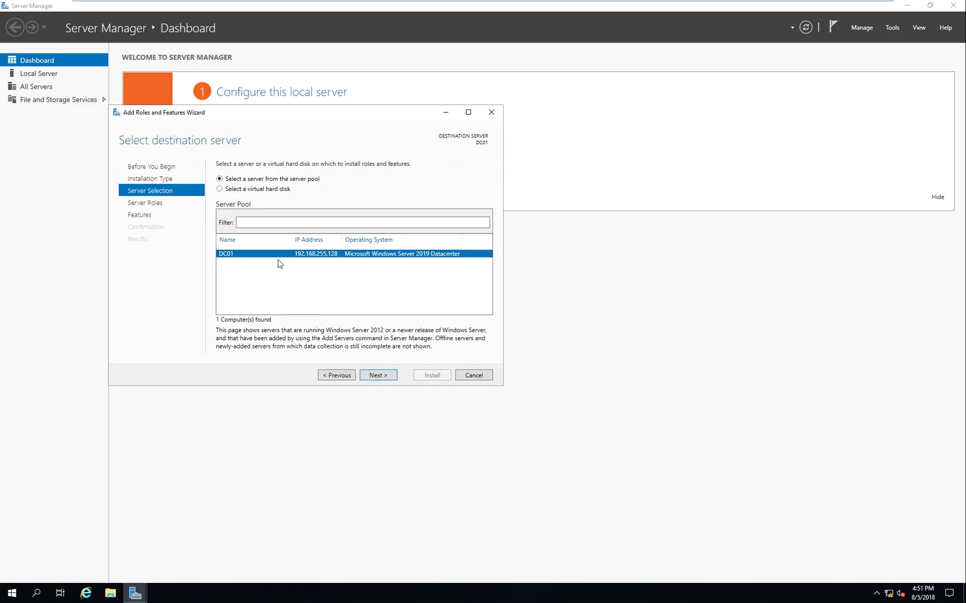
{"action": "left_click", "coordinate": [379, 375]}
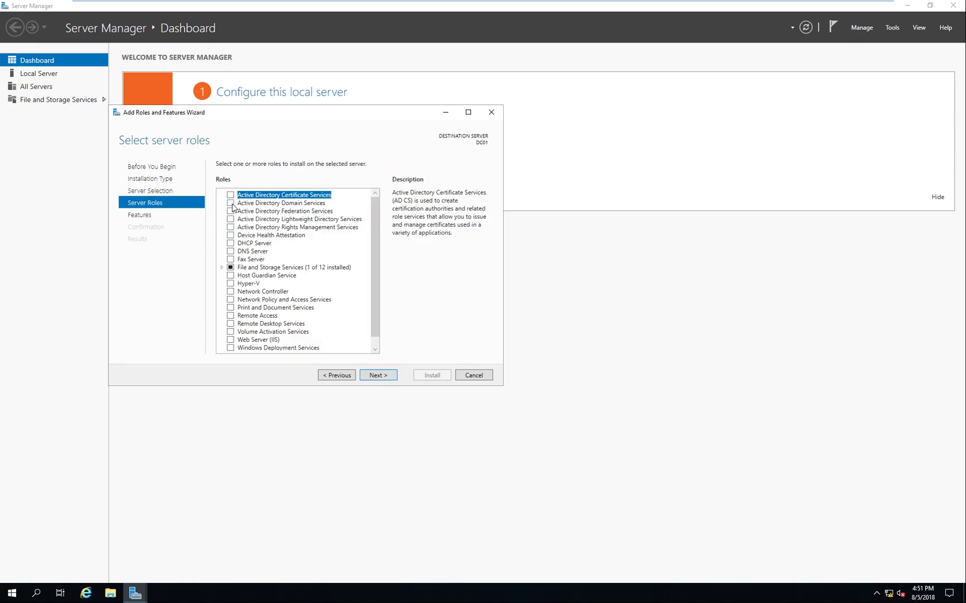
Step: Select Active Directory Domain Services with its required features, enable automatic restart, and install
{"action": "left_click", "coordinate": [230, 203]}
{"action": "left_click", "coordinate": [345, 336]}
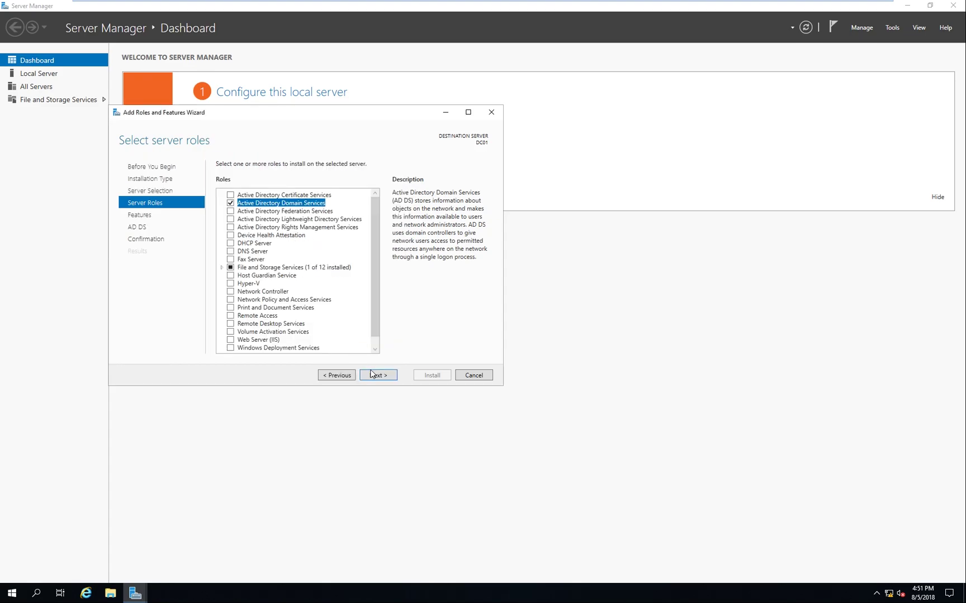
{"action": "left_click", "coordinate": [384, 378]}
{"action": "left_click", "coordinate": [386, 379]}
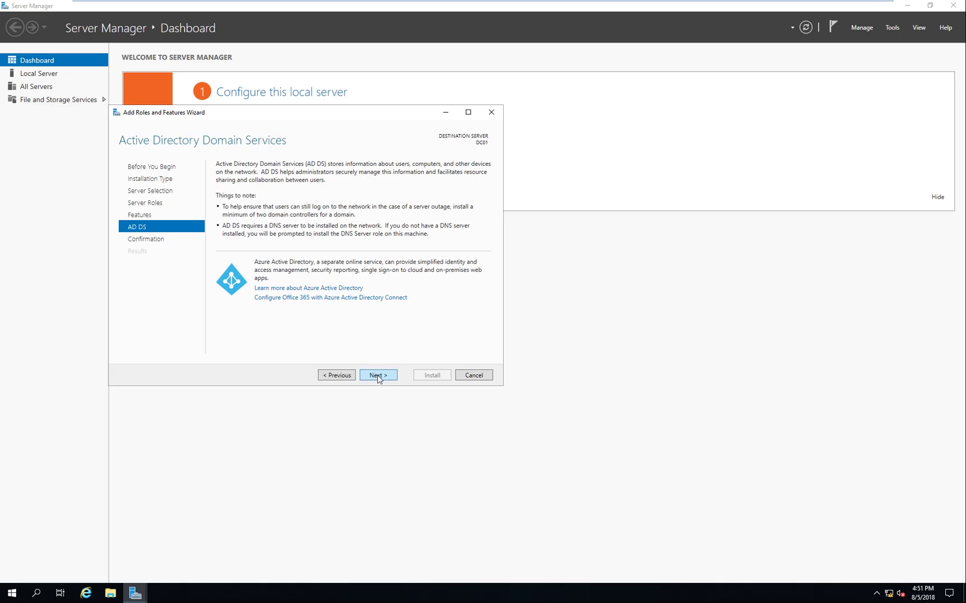
{"action": "left_click", "coordinate": [377, 375]}
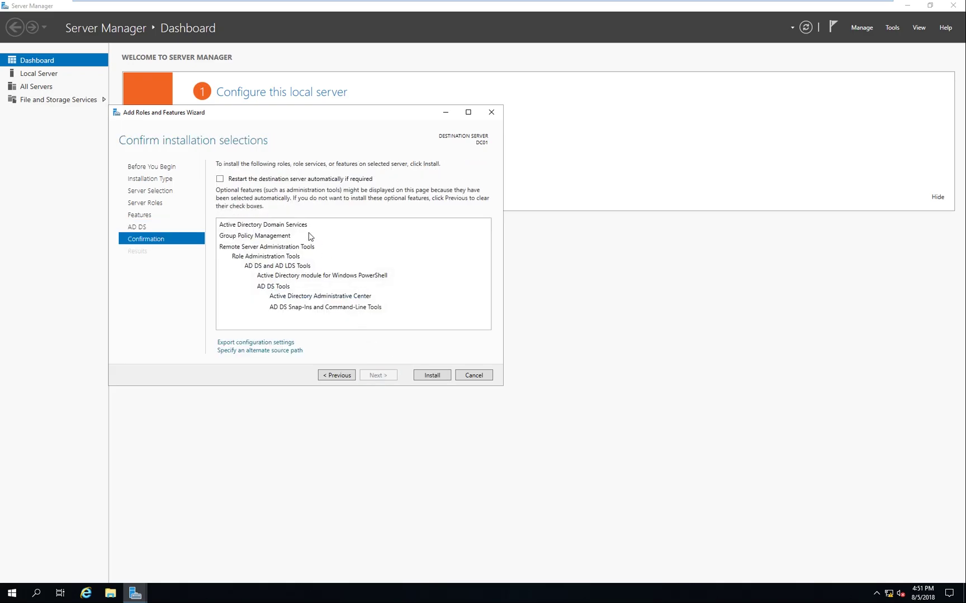
{"action": "left_click", "coordinate": [239, 182]}
{"action": "left_click", "coordinate": [509, 334]}
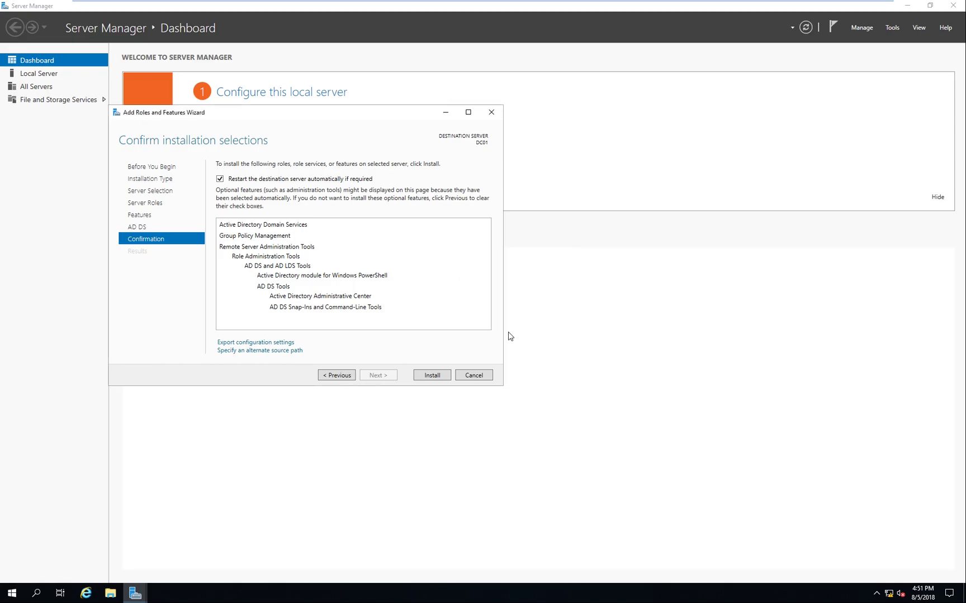
{"action": "left_click", "coordinate": [432, 376]}
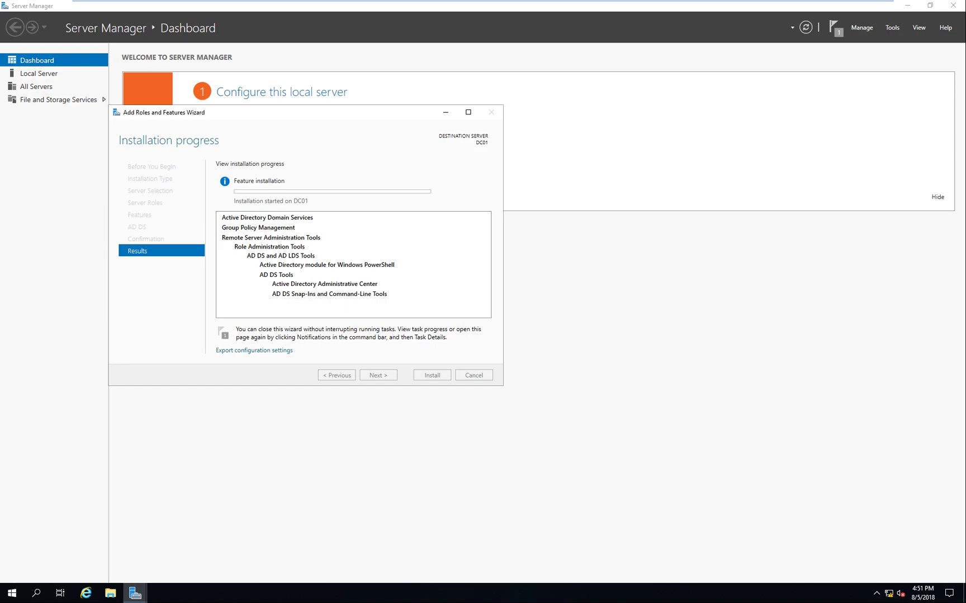
Step: Go from the network tray icon to the Ethernet settings and the adapter options
{"action": "right_click", "coordinate": [889, 591]}
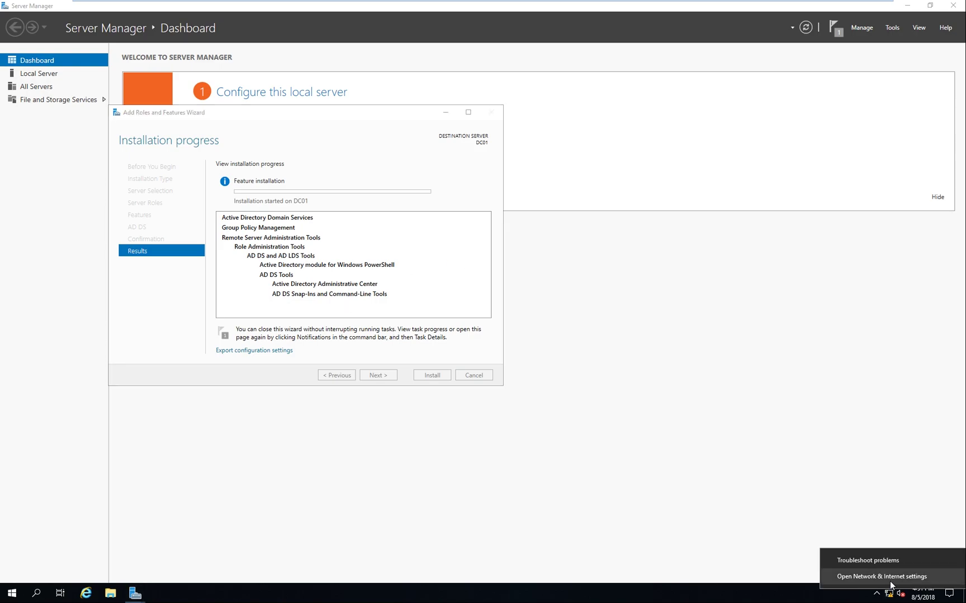
{"action": "left_click", "coordinate": [890, 579]}
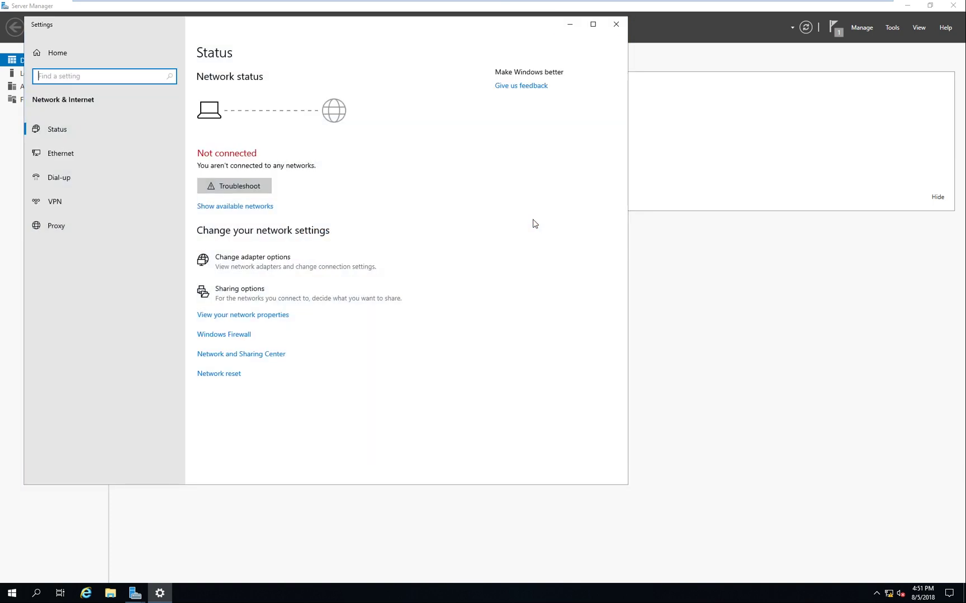
{"action": "left_click", "coordinate": [76, 156]}
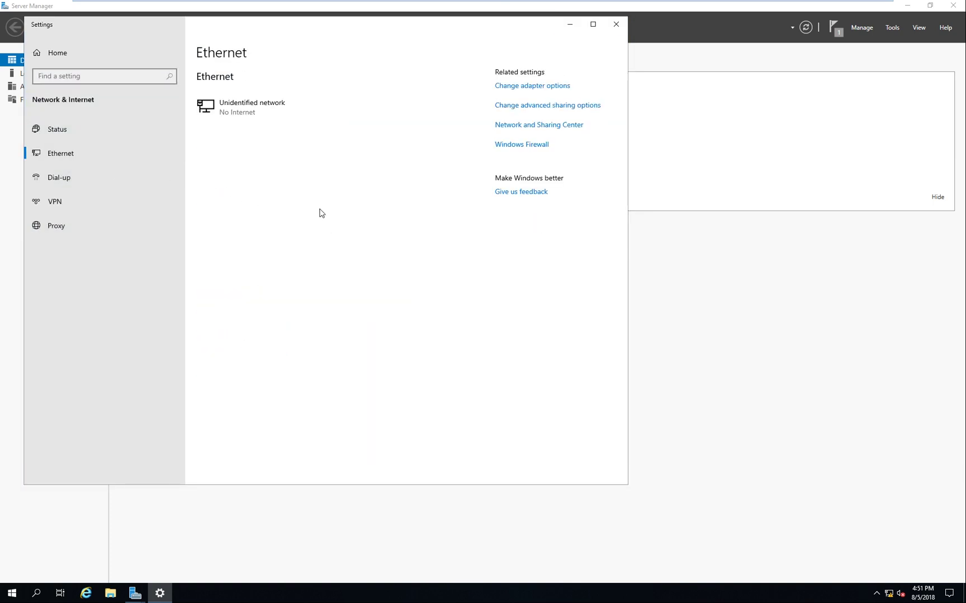
{"action": "left_click", "coordinate": [539, 87]}
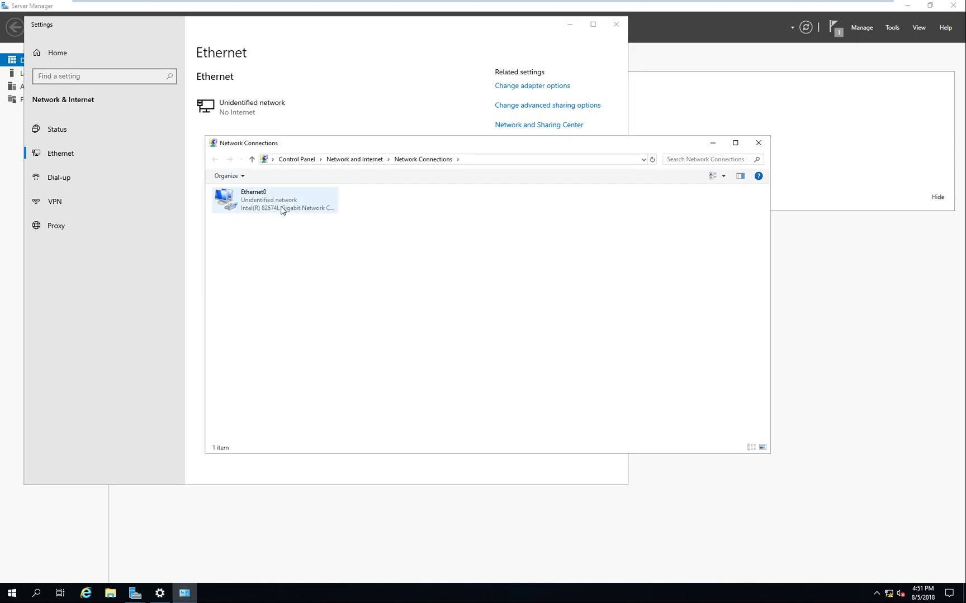
Step: Open the IPv4 properties of Ethernet0 and switch to a manually assigned address
{"action": "left_click", "coordinate": [282, 210]}
{"action": "right_click", "coordinate": [275, 207]}
{"action": "left_click", "coordinate": [331, 308]}
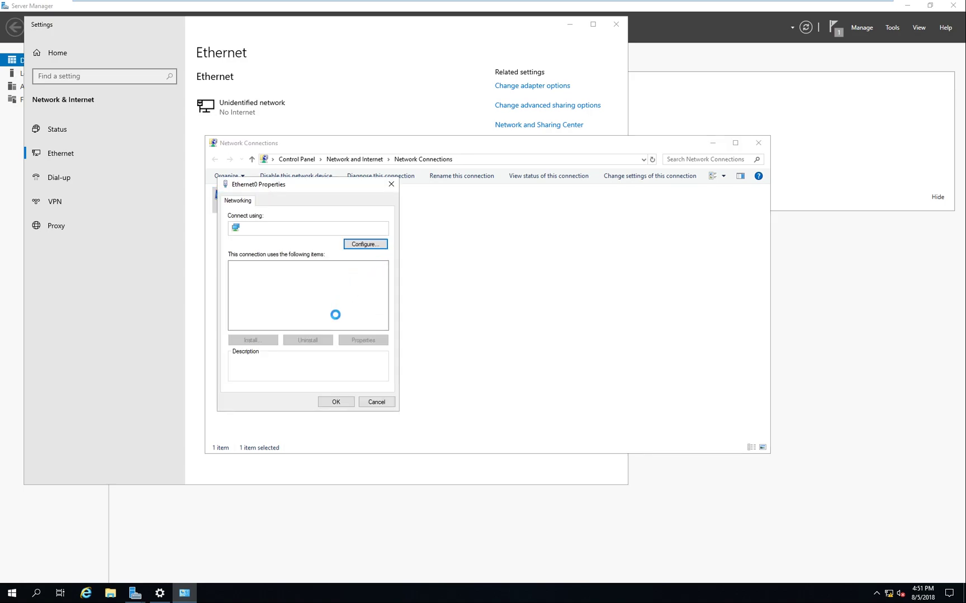
{"action": "left_click", "coordinate": [318, 292]}
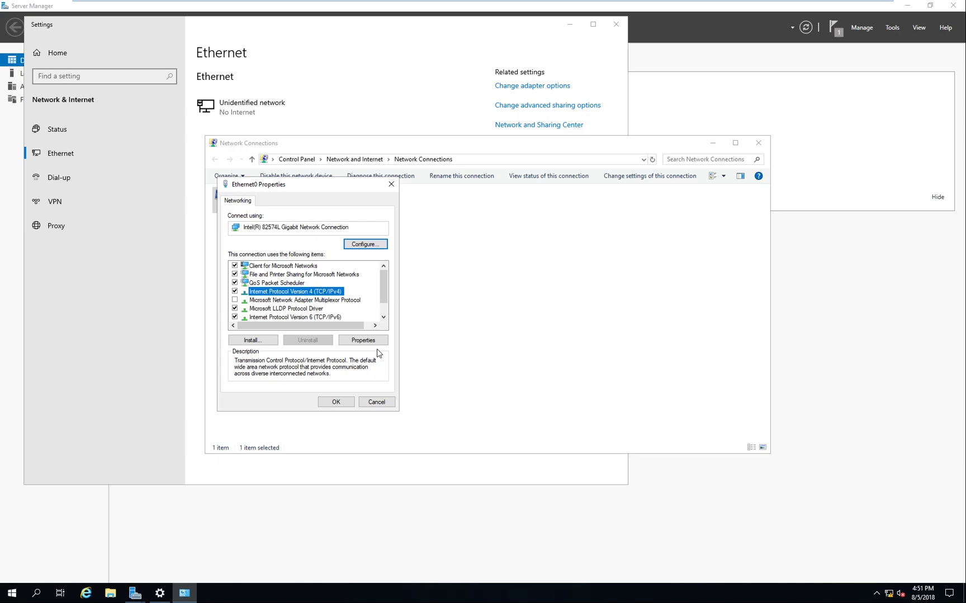
{"action": "left_click", "coordinate": [363, 340]}
{"action": "left_click", "coordinate": [297, 295]}
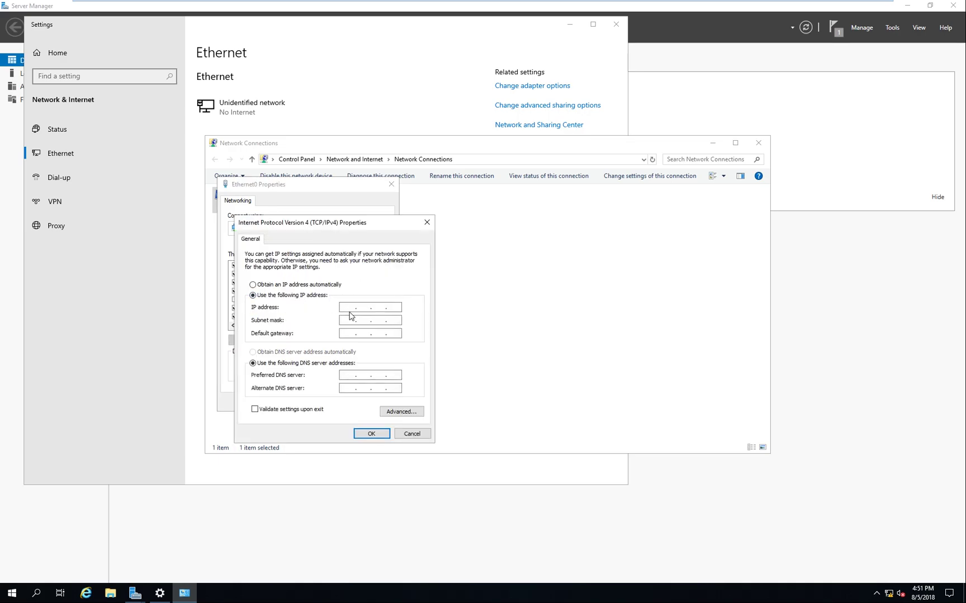
Step: Enter IP 192.168.1.200, mask 255.255.255.0 and DNS 192.168.1.200, then apply and close
{"action": "key", "text": "Num_Lock"}
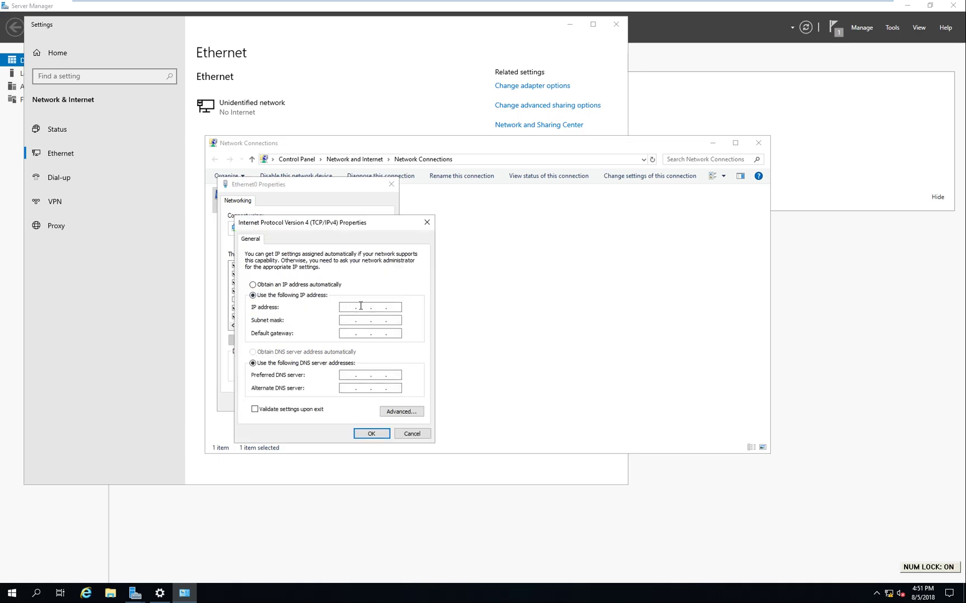
{"action": "type", "text": "168 . 1 . 200"}
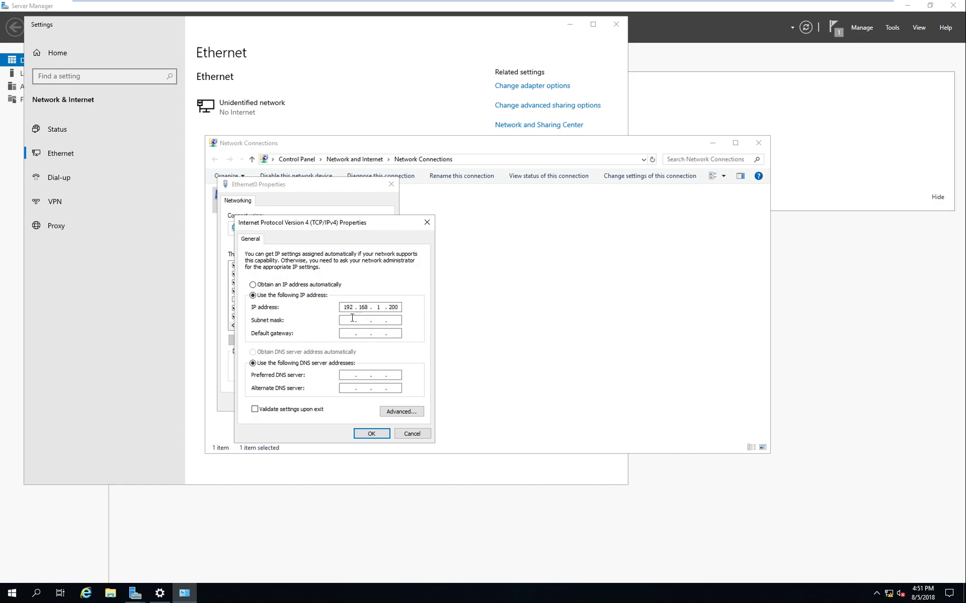
{"action": "left_click", "coordinate": [353, 319]}
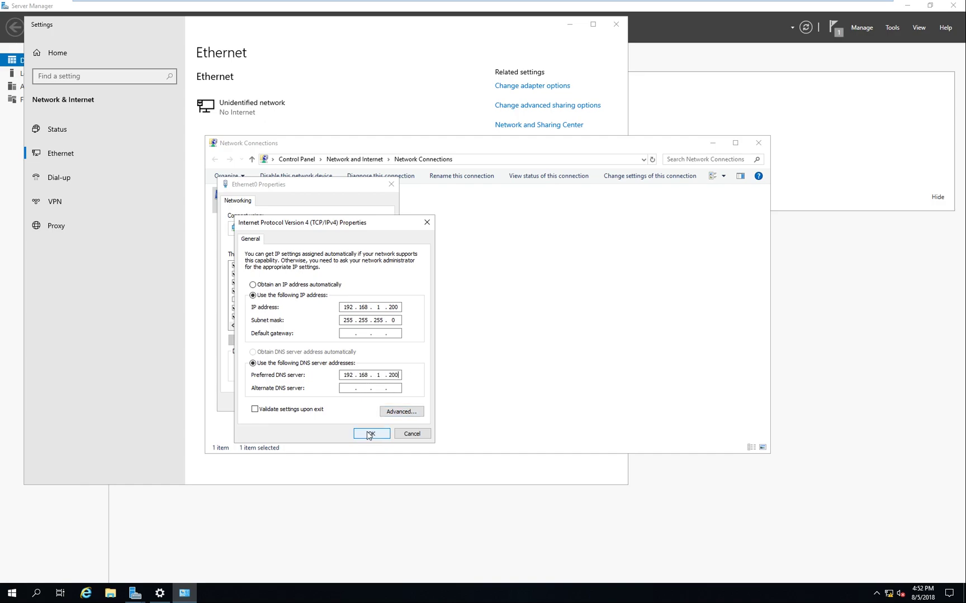
{"action": "double_click", "coordinate": [398, 378]}
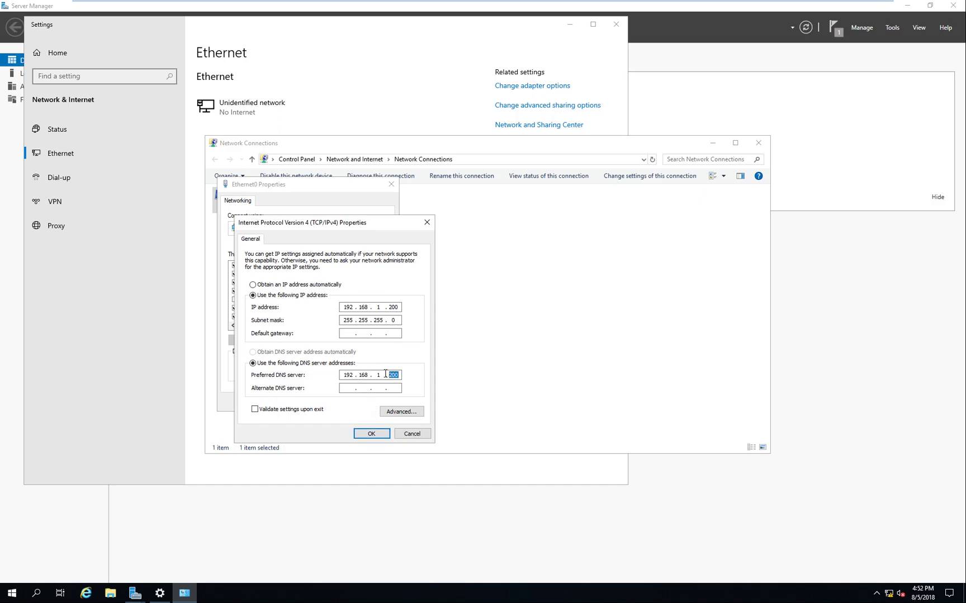
{"action": "left_click", "coordinate": [383, 437]}
{"action": "left_click", "coordinate": [335, 402]}
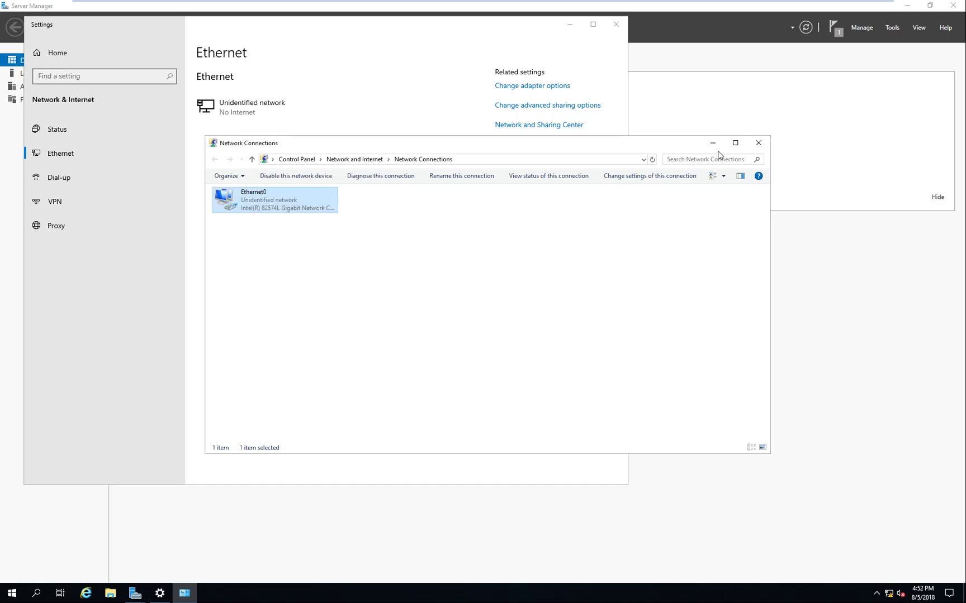
{"action": "left_click", "coordinate": [758, 142]}
Step: Close the network settings window and the finished Add Roles and Features wizard
{"action": "left_click", "coordinate": [616, 24]}
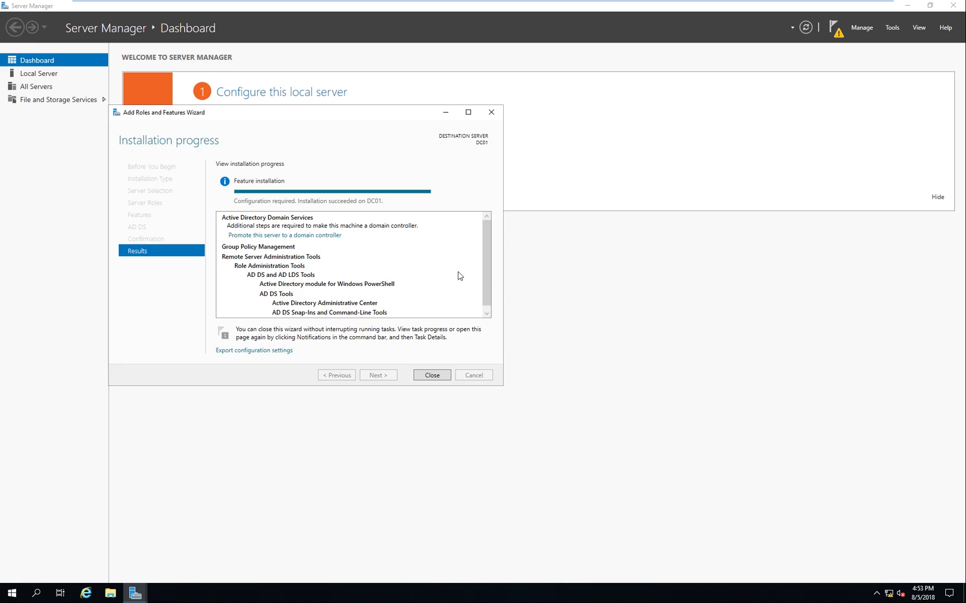
{"action": "left_click", "coordinate": [438, 376]}
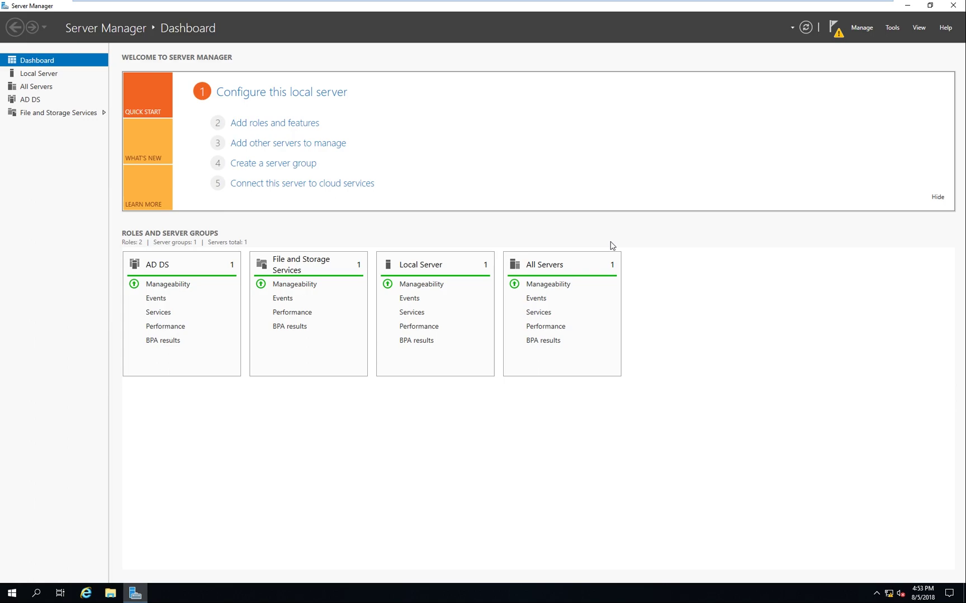
Step: Launch domain controller promotion from the notifications flag and review the deployment operation options
{"action": "left_click", "coordinate": [835, 29]}
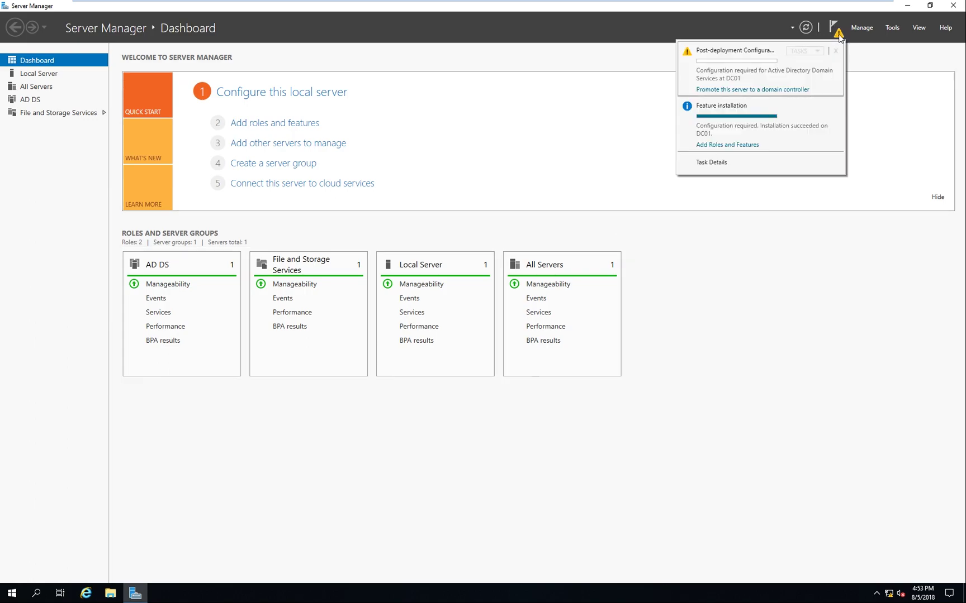
{"action": "left_click", "coordinate": [745, 91]}
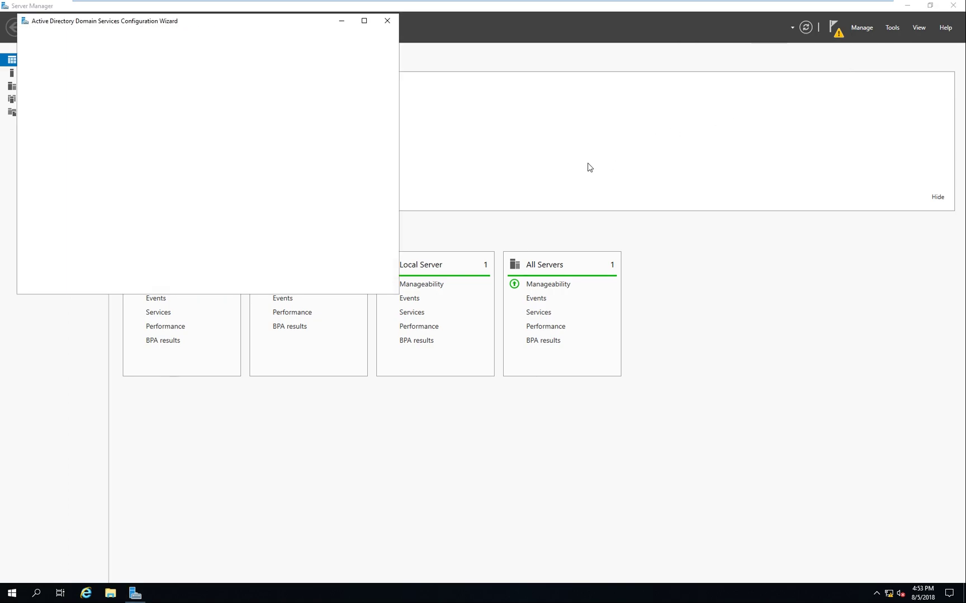
{"action": "left_click_drag", "start_coordinate": [255, 32], "coordinate": [464, 107]}
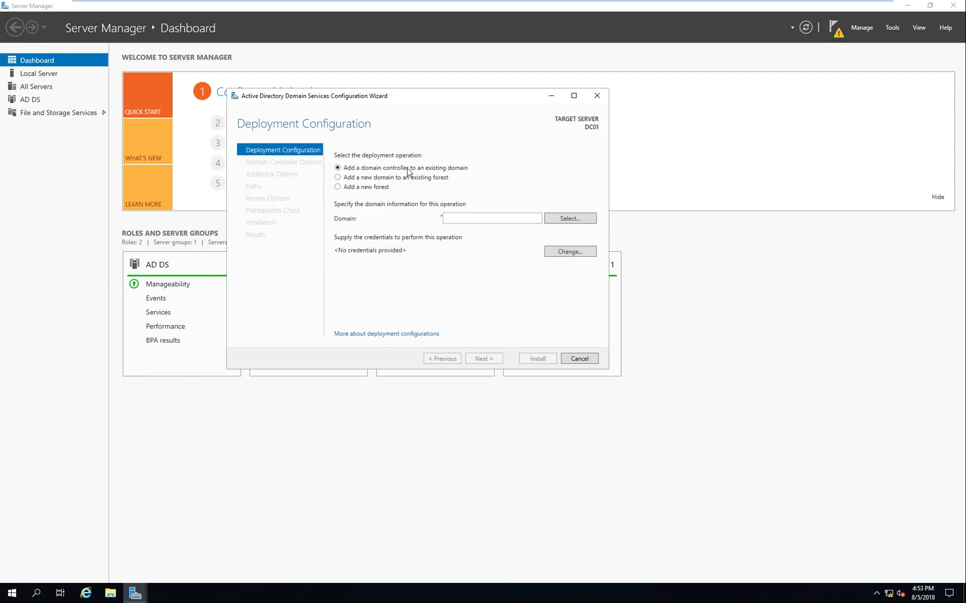
{"action": "left_click", "coordinate": [374, 178]}
{"action": "left_click", "coordinate": [381, 188]}
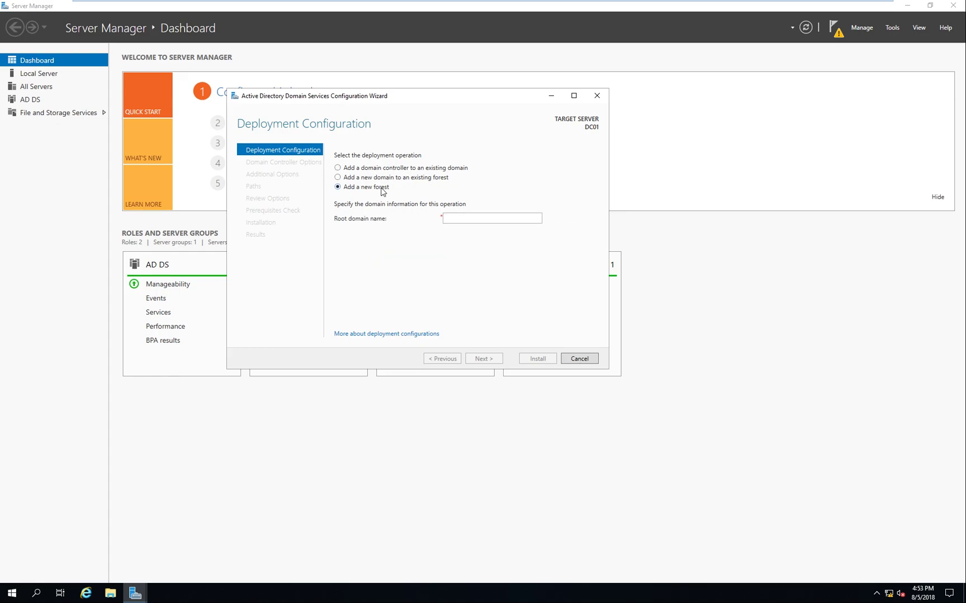
{"action": "left_click", "coordinate": [389, 177]}
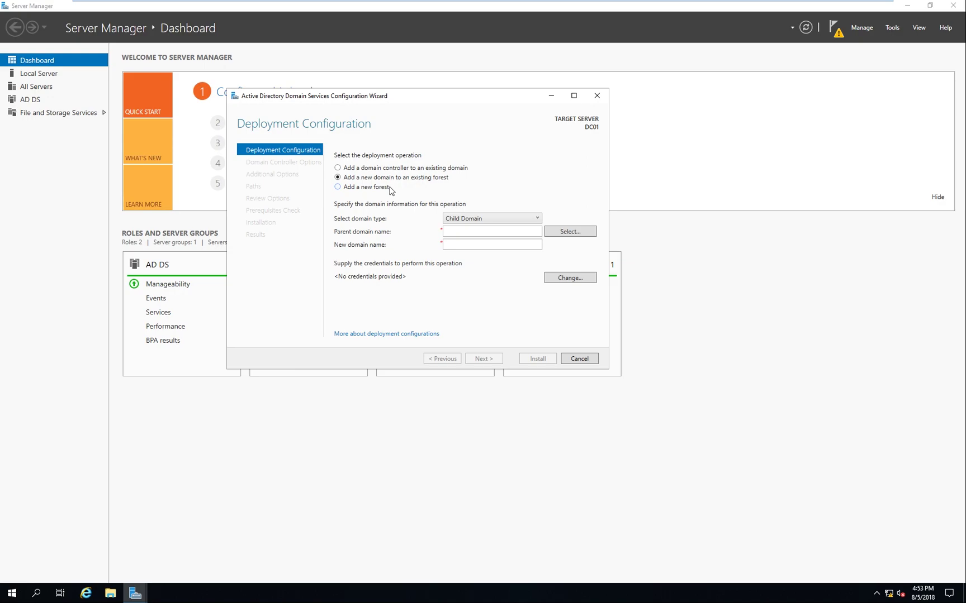
Step: Choose Add a new forest and type a root domain name ending in .local
{"action": "left_click", "coordinate": [476, 222]}
{"action": "left_click", "coordinate": [482, 223]}
{"action": "left_click", "coordinate": [483, 224]}
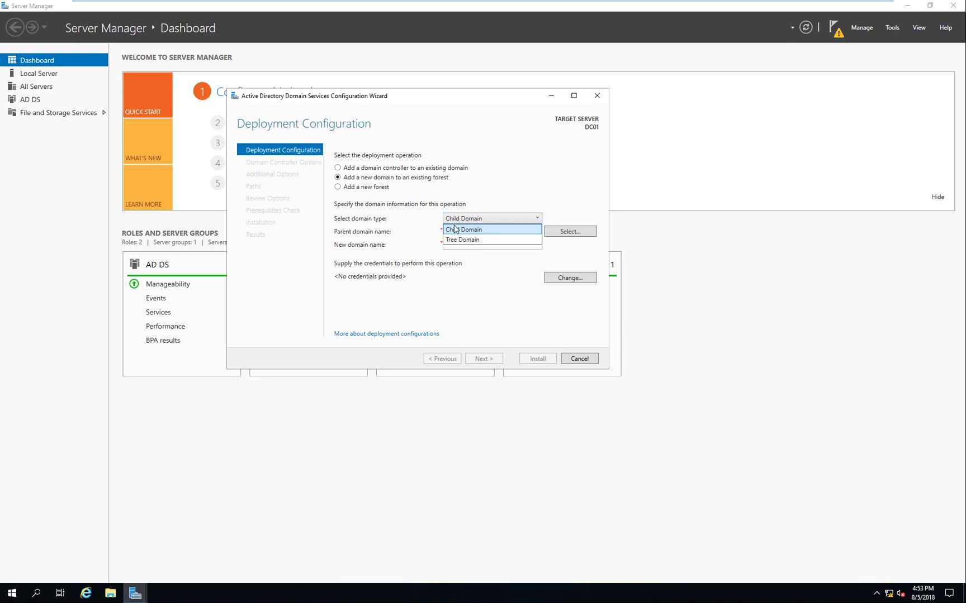
{"action": "left_click", "coordinate": [478, 219]}
{"action": "left_click", "coordinate": [368, 187]}
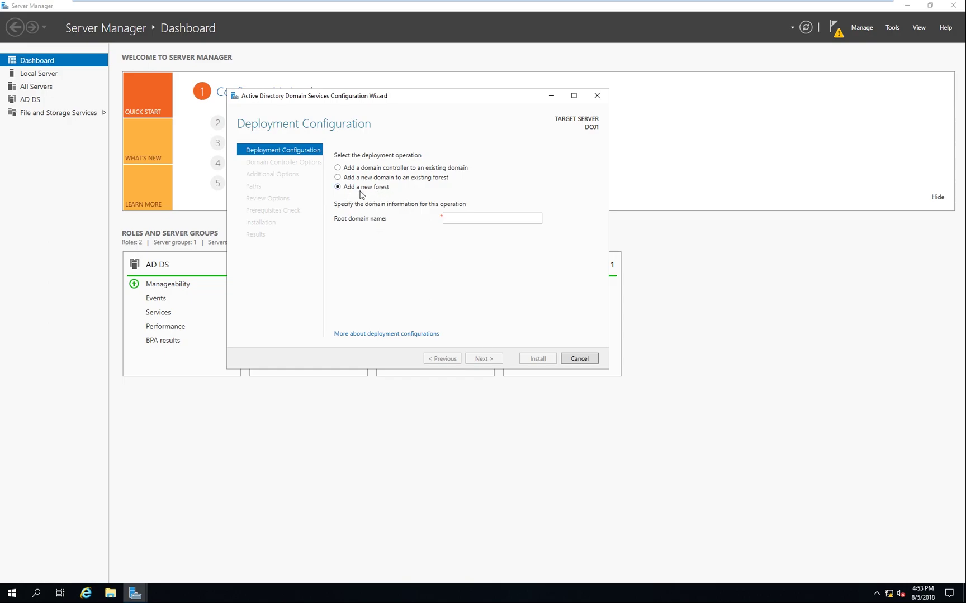
{"action": "left_click", "coordinate": [466, 218]}
{"action": "type", "text": "So"}
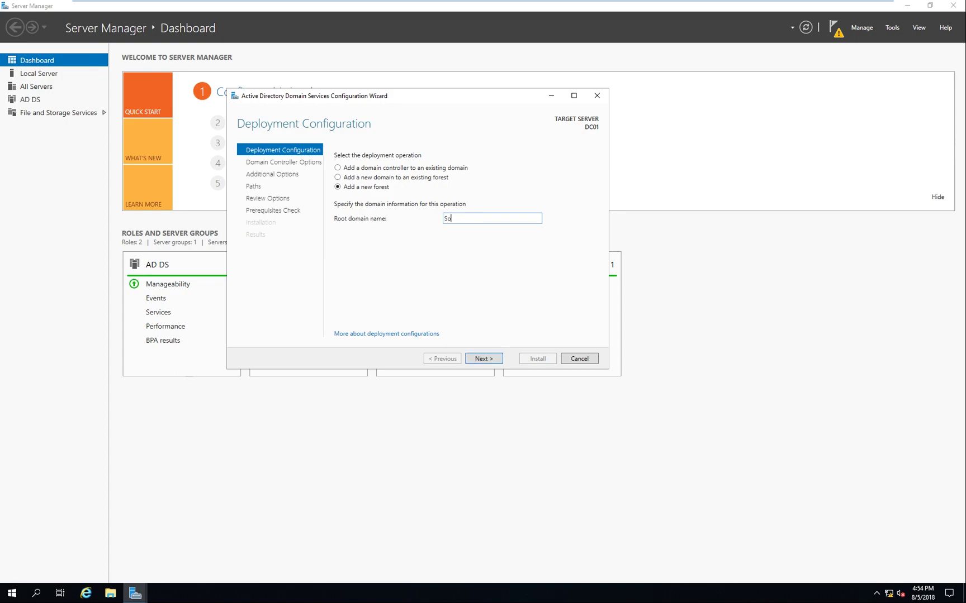
{"action": "type", "text": "mething"}
{"action": "key", "text": "ctrl+a"}
{"action": "type", "text": "lo"}
Step: Continue to Domain Controller Options, then enter and confirm the Directory Services Restore Mode password
{"action": "left_click", "coordinate": [494, 359]}
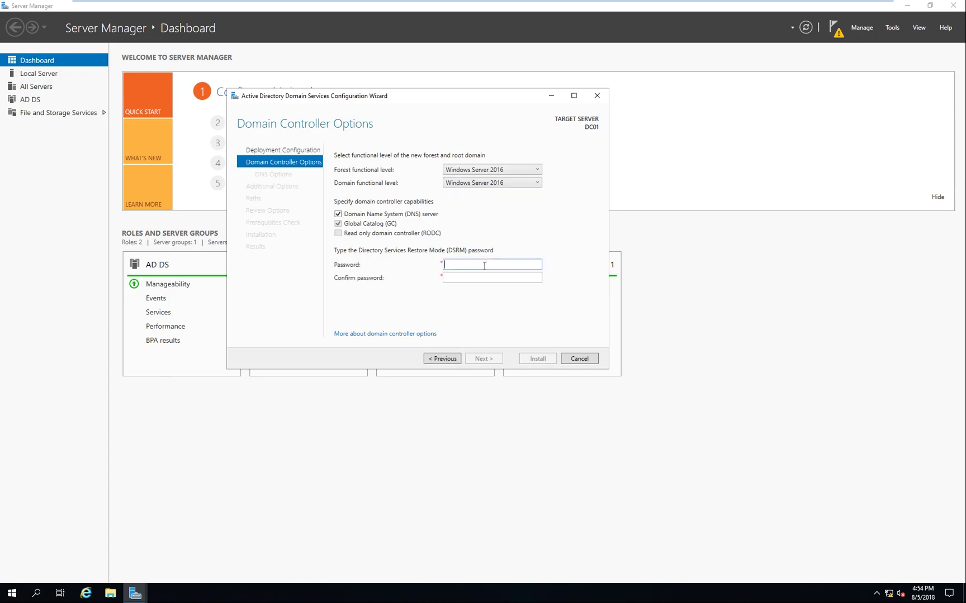
{"action": "left_click", "coordinate": [451, 261]}
{"action": "type", "text": "P"}
{"action": "key", "text": "Tab"}
{"action": "type", "text": "P@ssw0rd"}
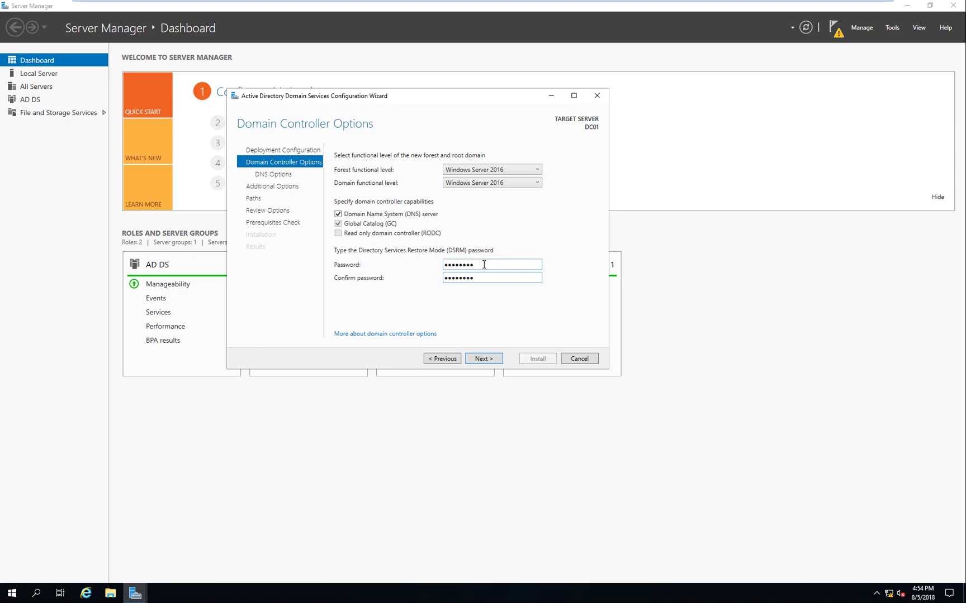
Step: Keep Windows Server 2016 as both the forest and domain functional levels
{"action": "left_click", "coordinate": [505, 174]}
{"action": "left_click", "coordinate": [504, 173]}
{"action": "left_click", "coordinate": [499, 171]}
{"action": "left_click", "coordinate": [499, 171]}
{"action": "left_click", "coordinate": [531, 174]}
{"action": "left_click", "coordinate": [529, 176]}
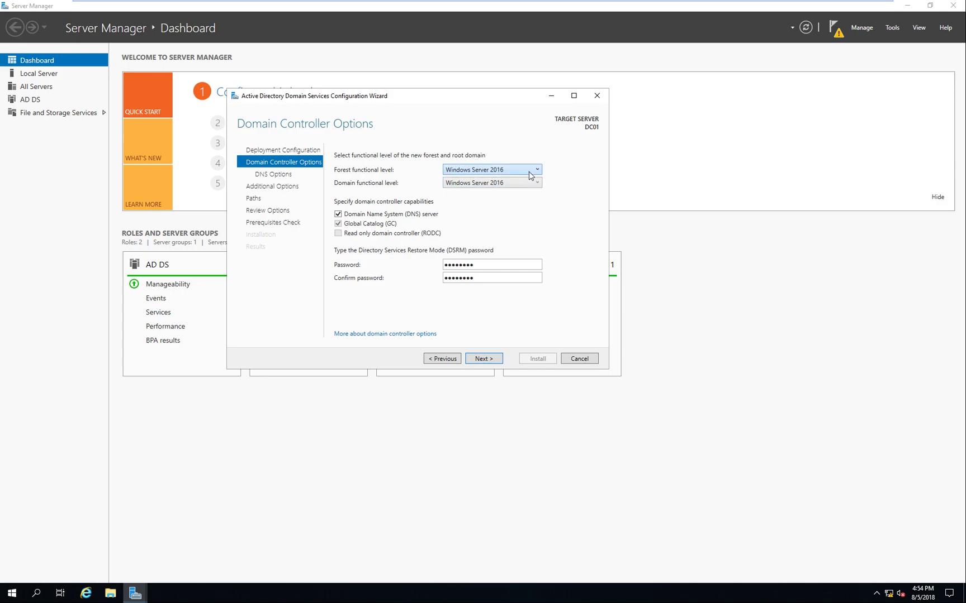
{"action": "left_click", "coordinate": [531, 170]}
{"action": "left_click", "coordinate": [532, 171]}
{"action": "left_click", "coordinate": [532, 172]}
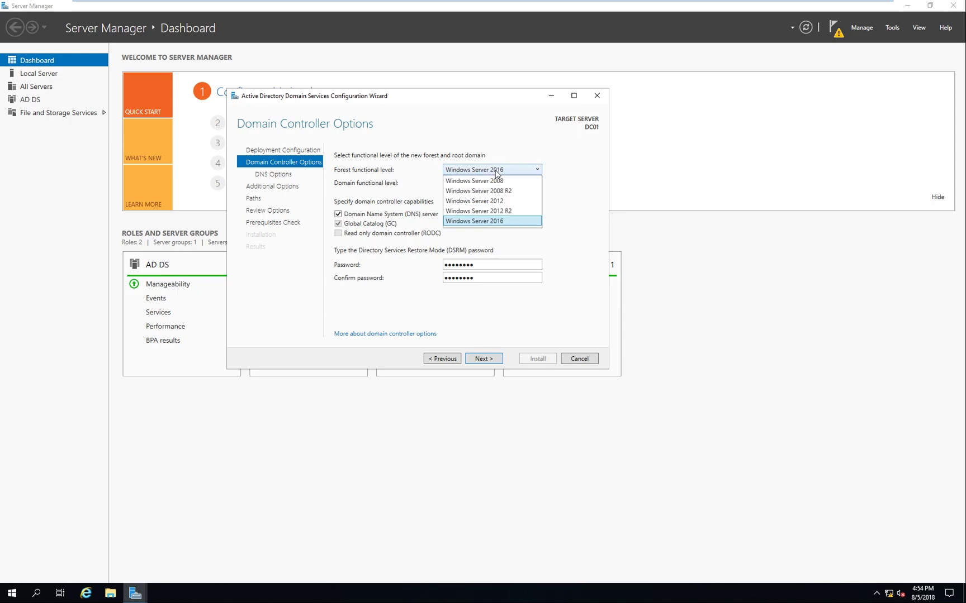
{"action": "left_click", "coordinate": [515, 220]}
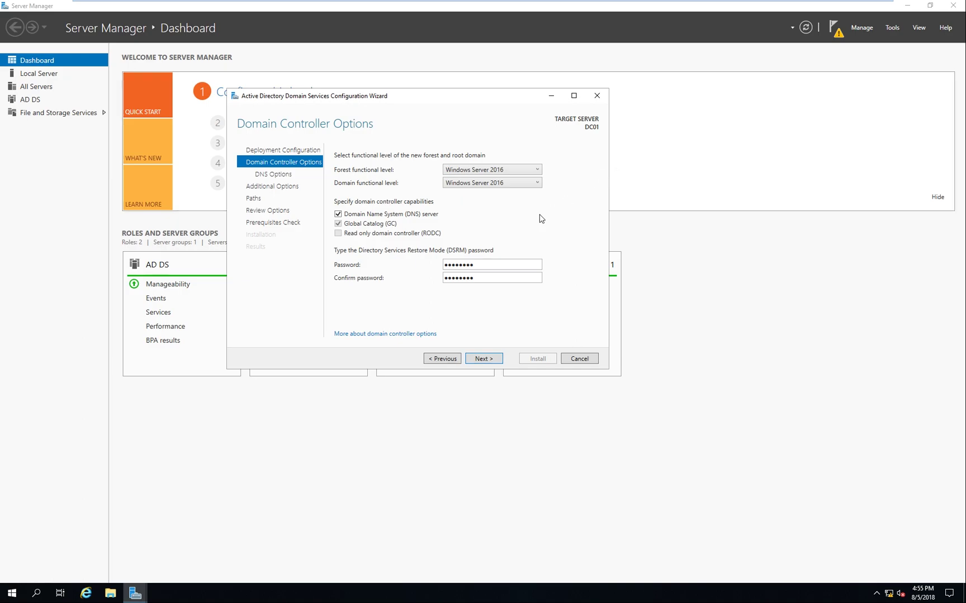
{"action": "left_click", "coordinate": [496, 170]}
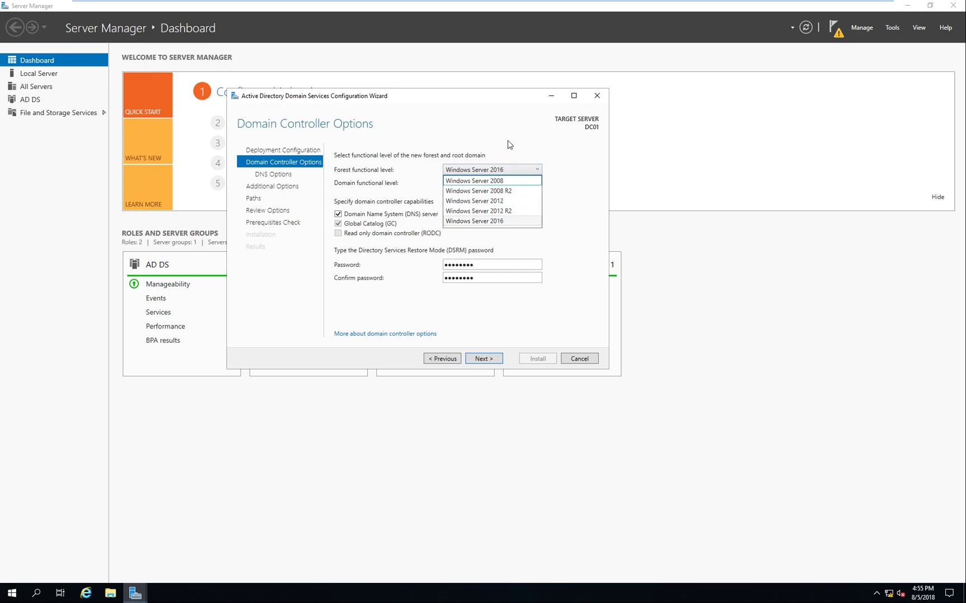
{"action": "left_click", "coordinate": [529, 145]}
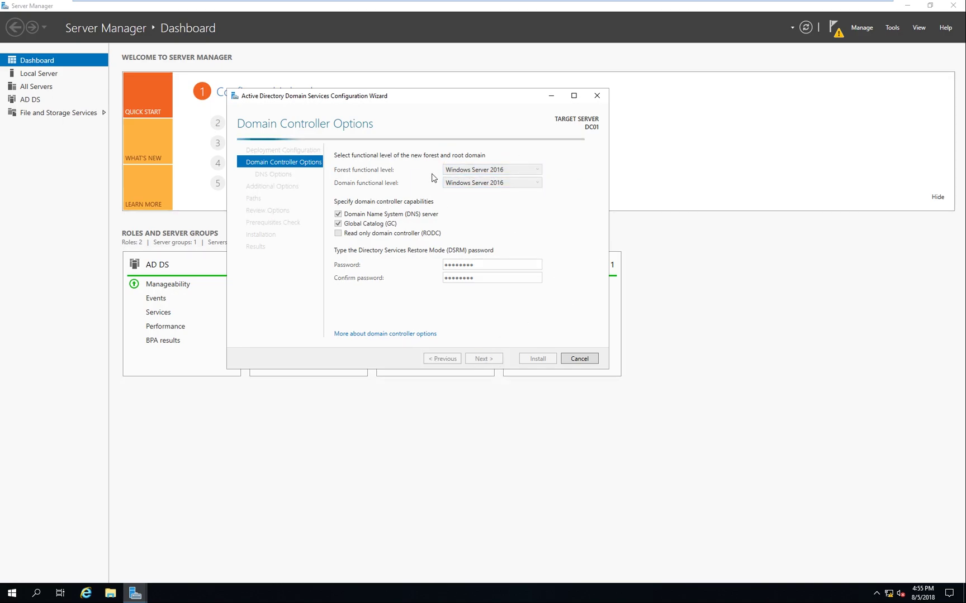
Step: Advance through DNS Options, keeping the default NetBIOS name and default database, log and SYSVOL paths, to the prerequisites check
{"action": "left_click", "coordinate": [483, 358]}
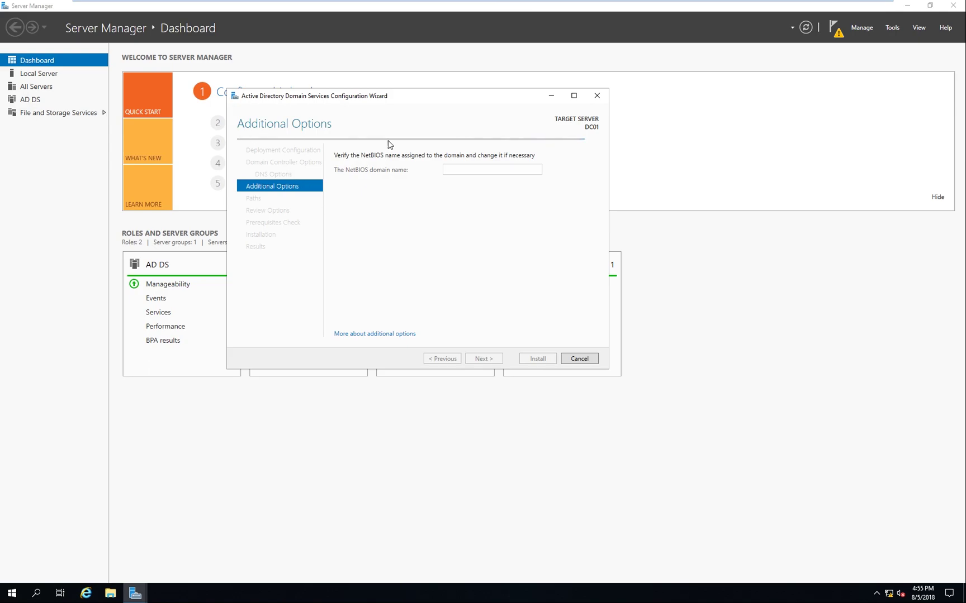
{"action": "left_click", "coordinate": [501, 360]}
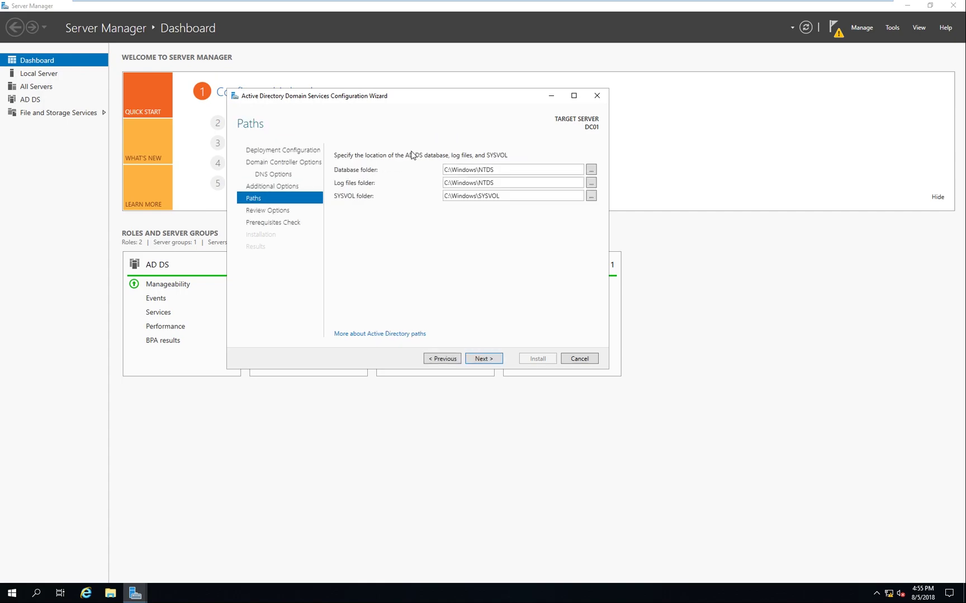
{"action": "left_click", "coordinate": [494, 360]}
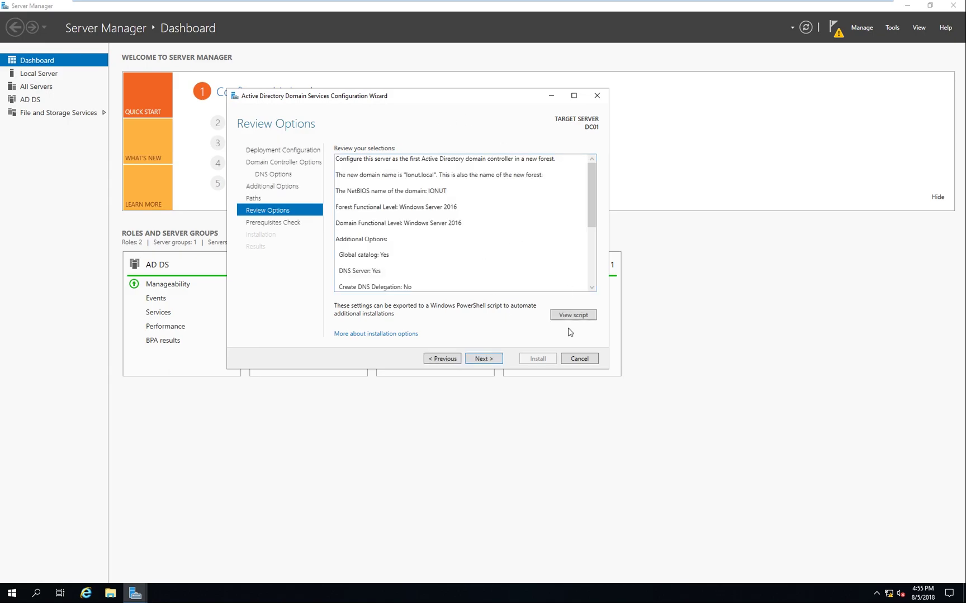
{"action": "left_click", "coordinate": [496, 358]}
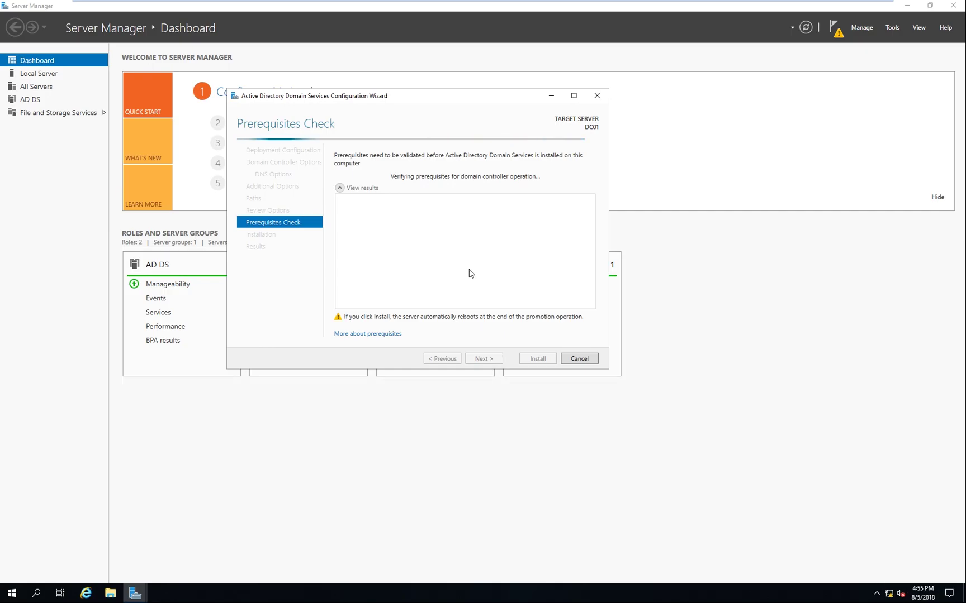
Step: Begin the AD DS installation that promotes DC01 to domain controller after prerequisites pass
{"action": "left_click", "coordinate": [536, 359]}
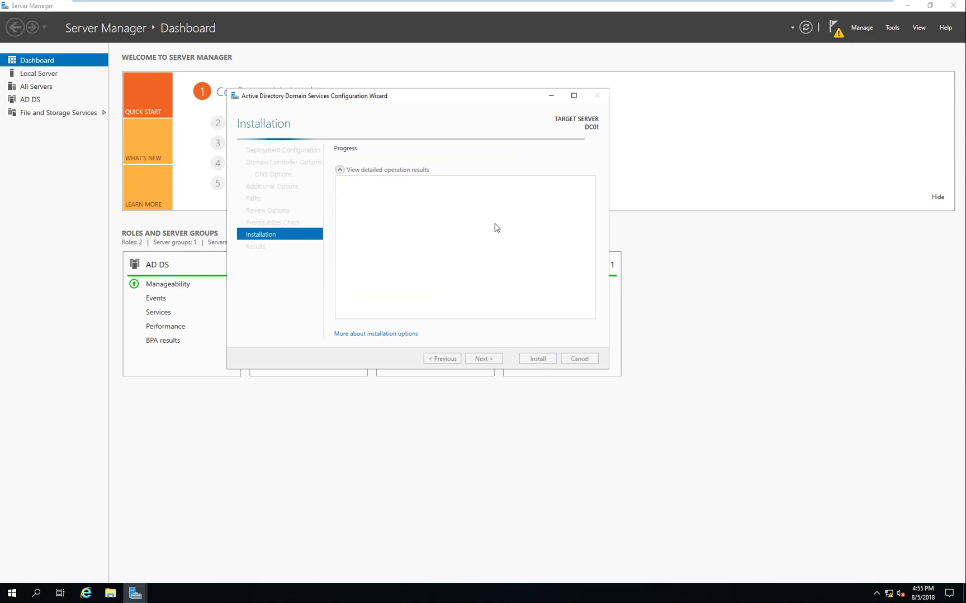